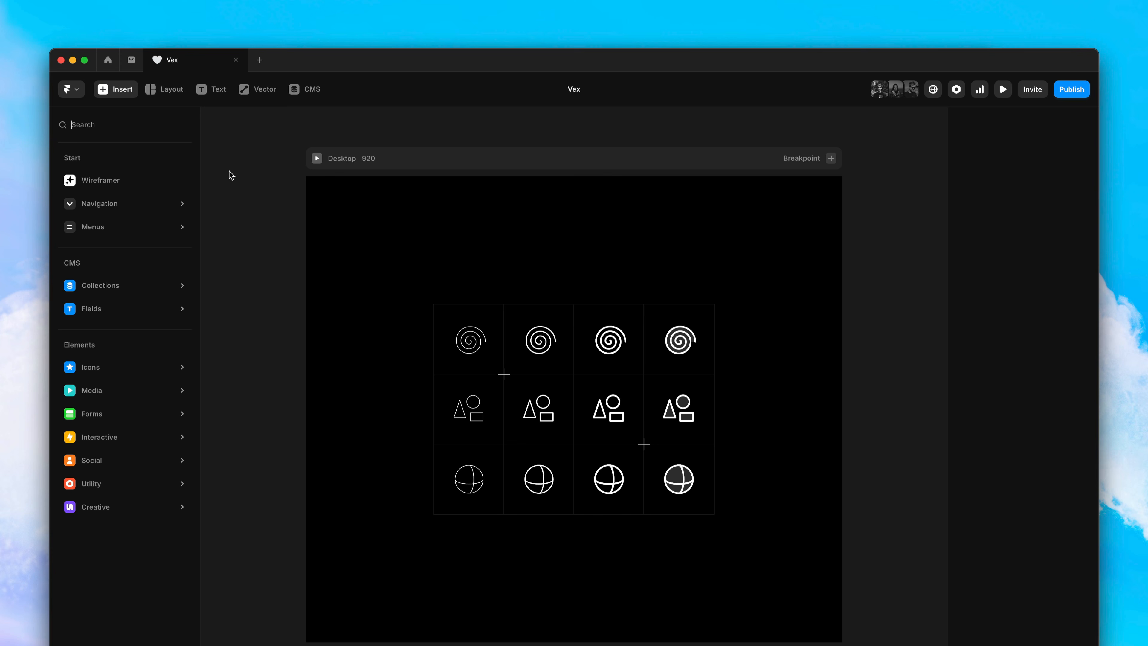
View the insertable icon sets and open the icon choices for the filled Phosphor Shapes icon in the grid's middle row.
mouse_move(159, 369)
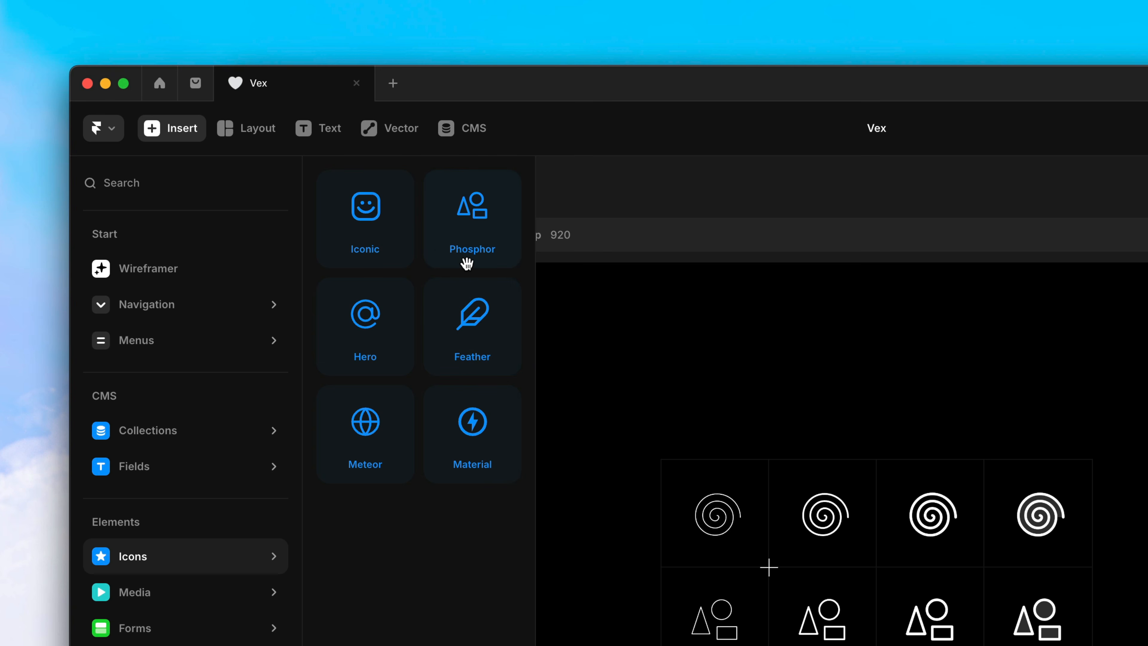
key("Escape")
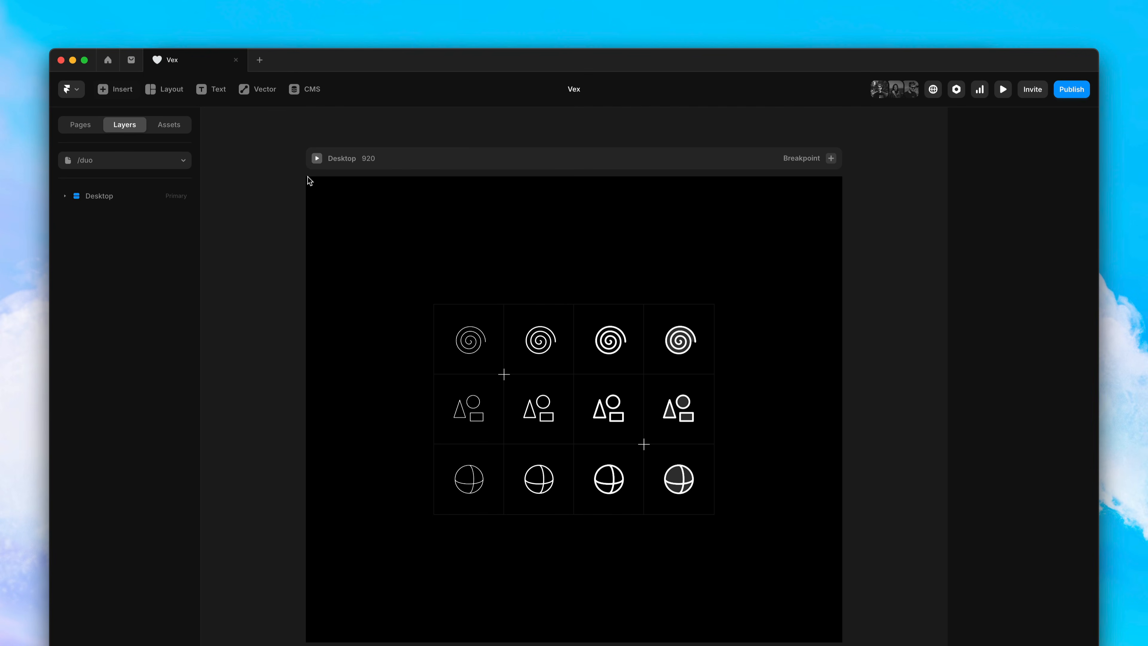
key("super+=")
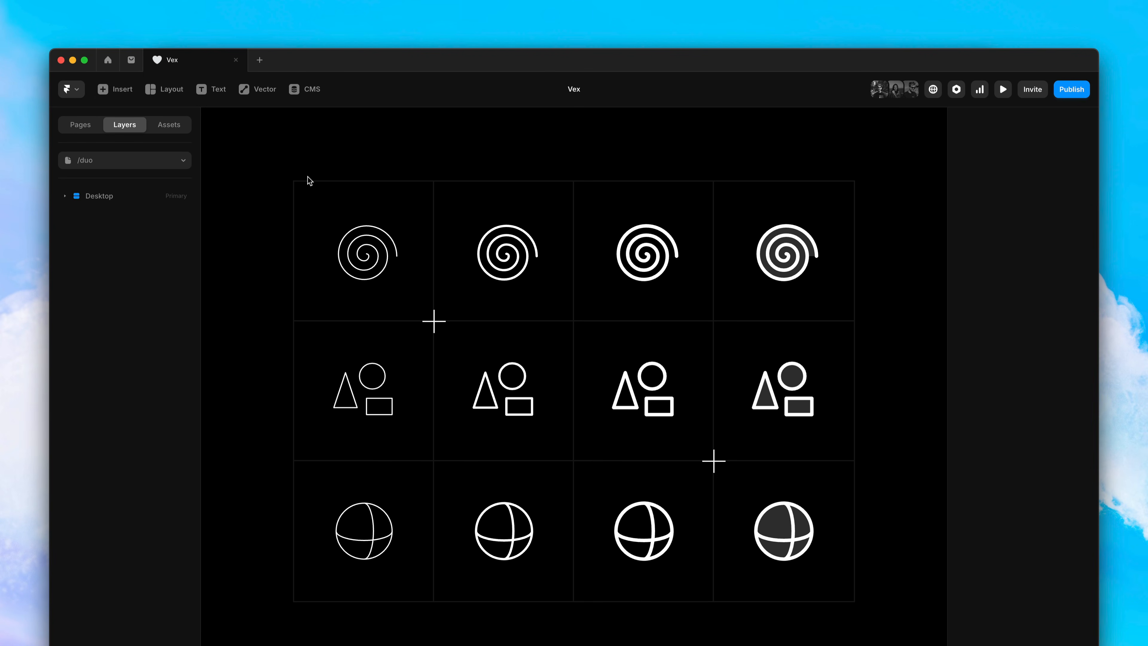
left_click(791, 392)
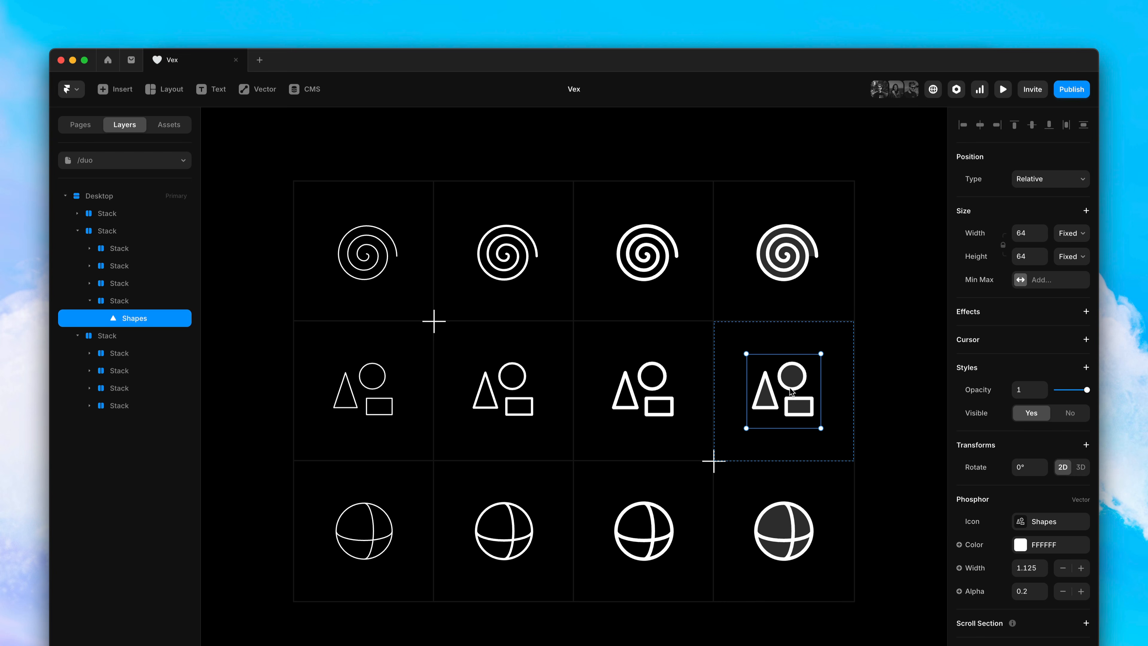
left_click(1036, 523)
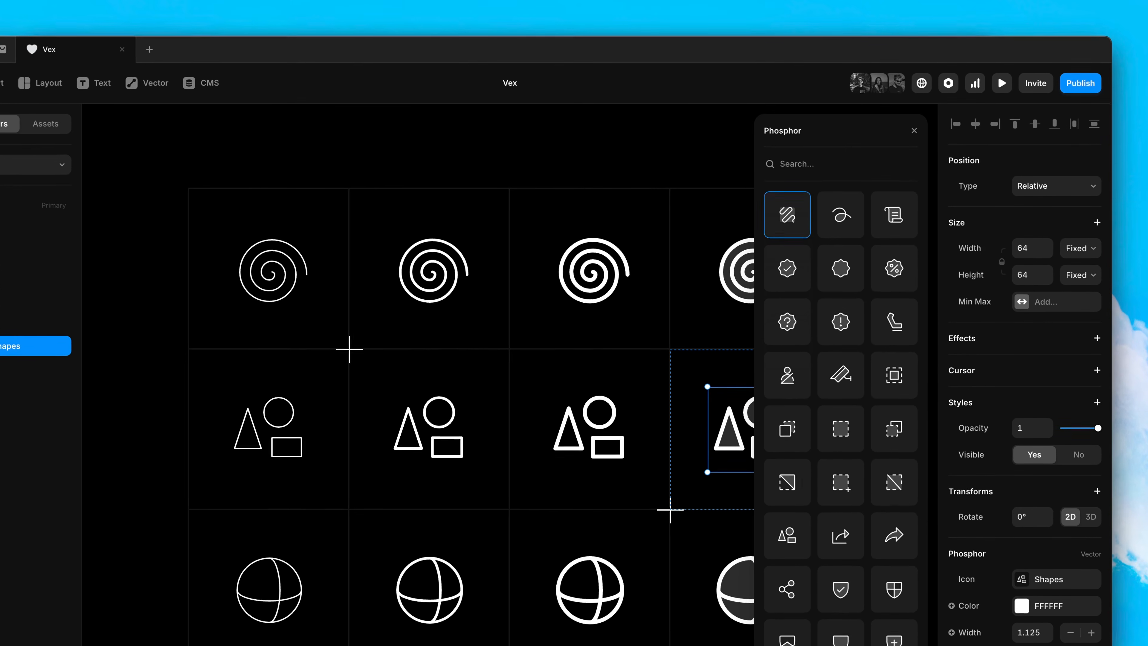
Browse through the Phosphor icon library around the shapes, shield and shopping icons, and close it without choosing a replacement.
key("Up")
key("Up")
key("Up")
key("Up")
key("Down")
key("Down")
key("Down")
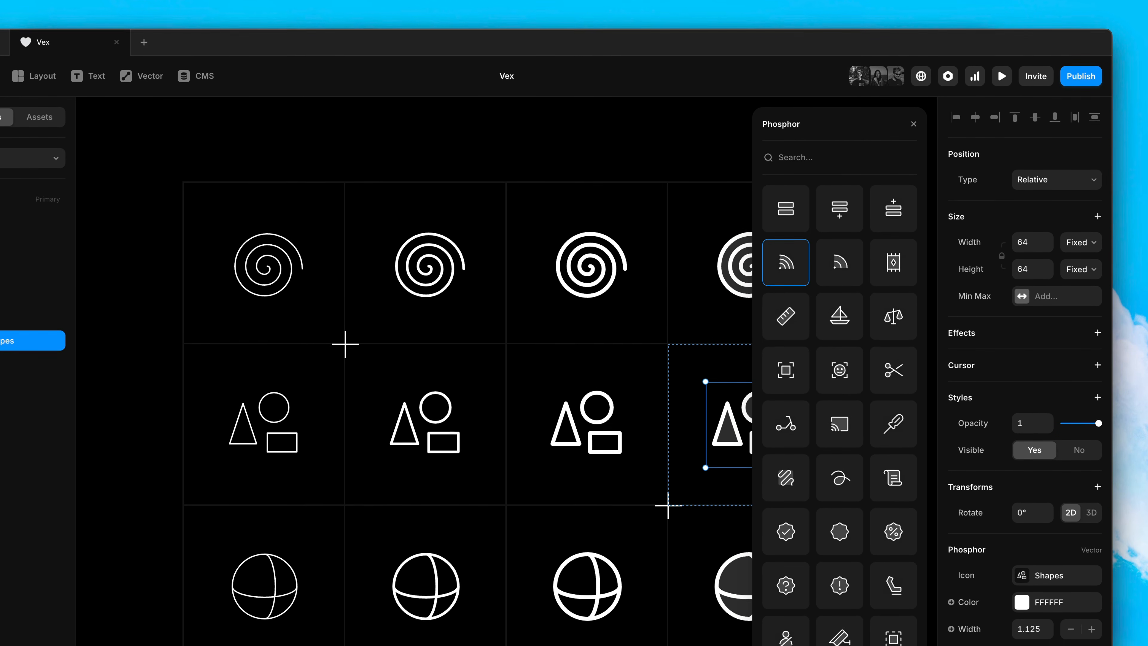
key("Down")
key("Down")
key("Down")
key("Down")
key("Down")
key("Down")
key("Down")
key("Down")
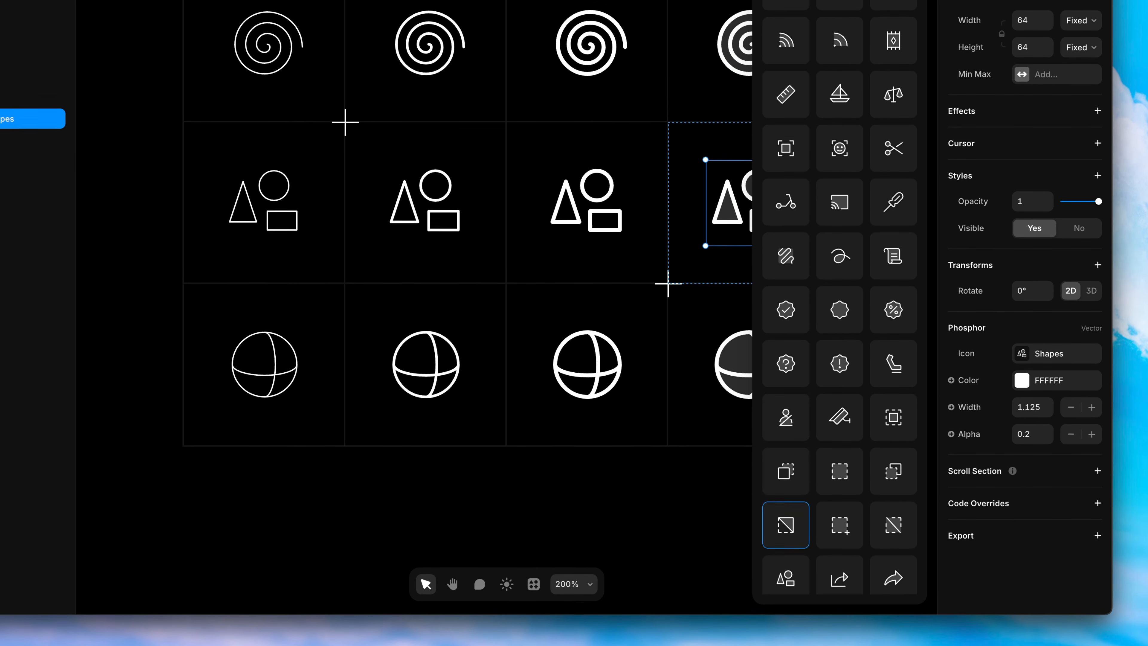
key("Down")
key("Down")
key("Down")
key("Down")
key("Down")
key("Down")
key("Down")
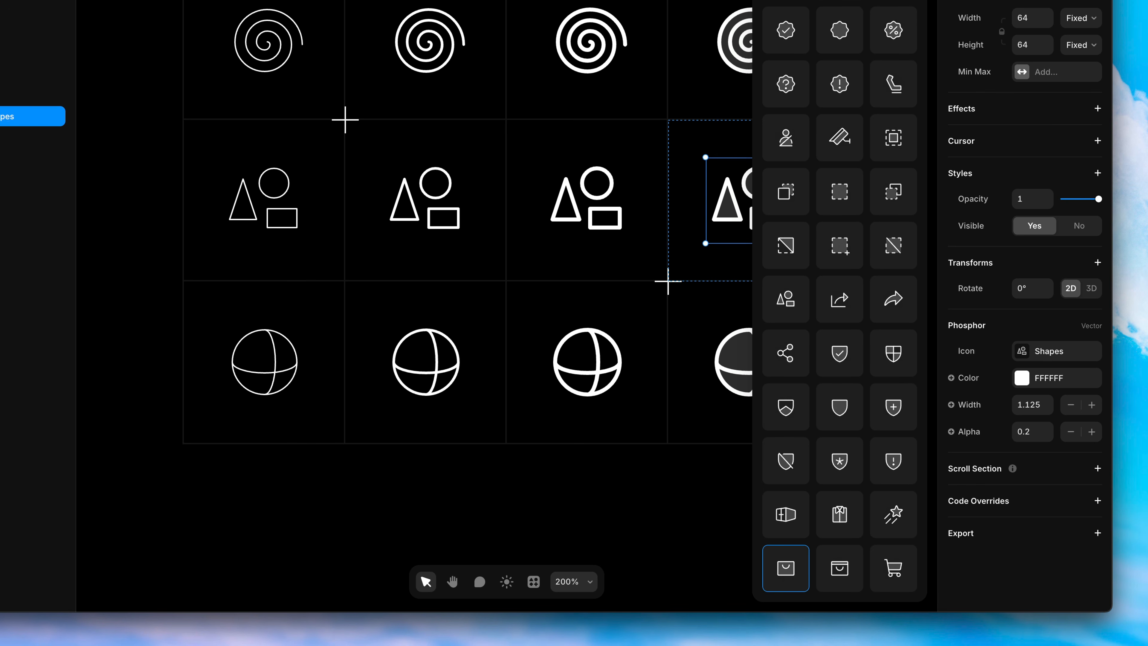
key("Down")
key("Down")
key("Down")
key("Down")
key("Down")
key("Right")
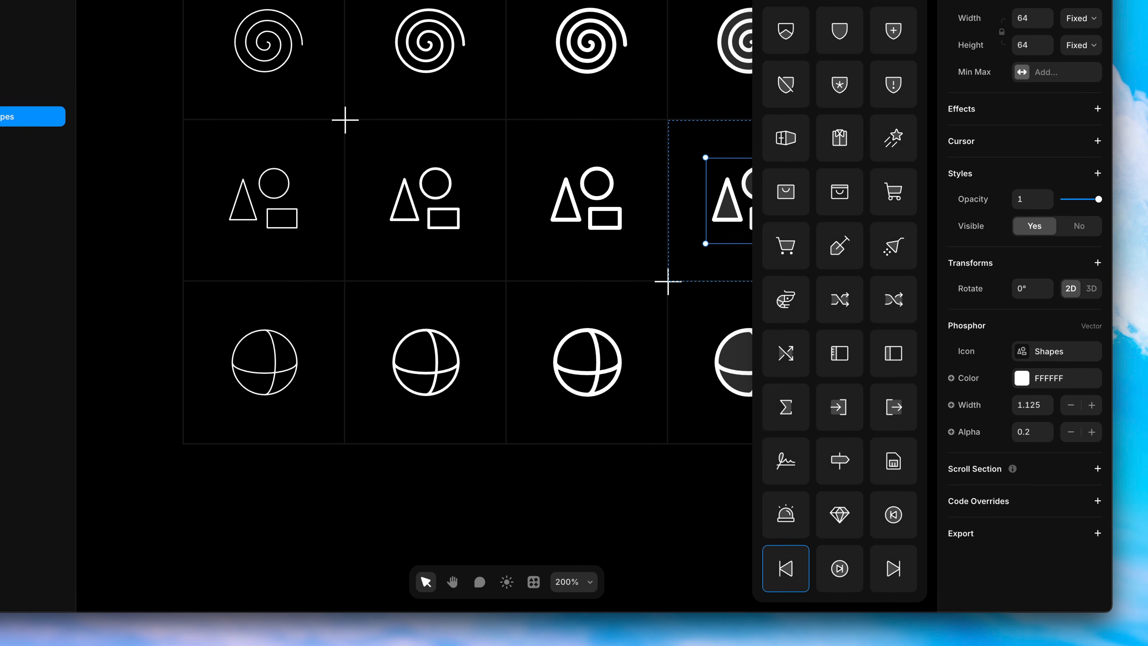
key("Up")
key("Up")
key("Up")
key("Up")
key("Up")
key("Up")
key("Up")
key("Up")
key("Up")
key("Up")
key("Up")
key("Up")
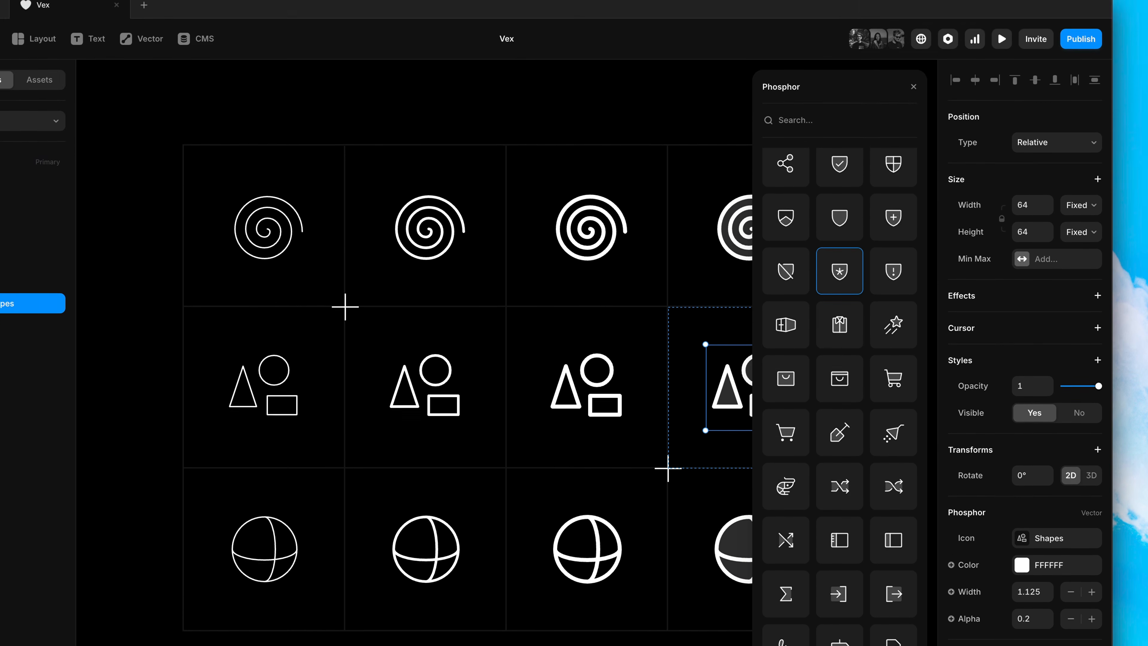
key("Up")
key("Up")
key("Up")
key("Up")
key("Up")
key("Up")
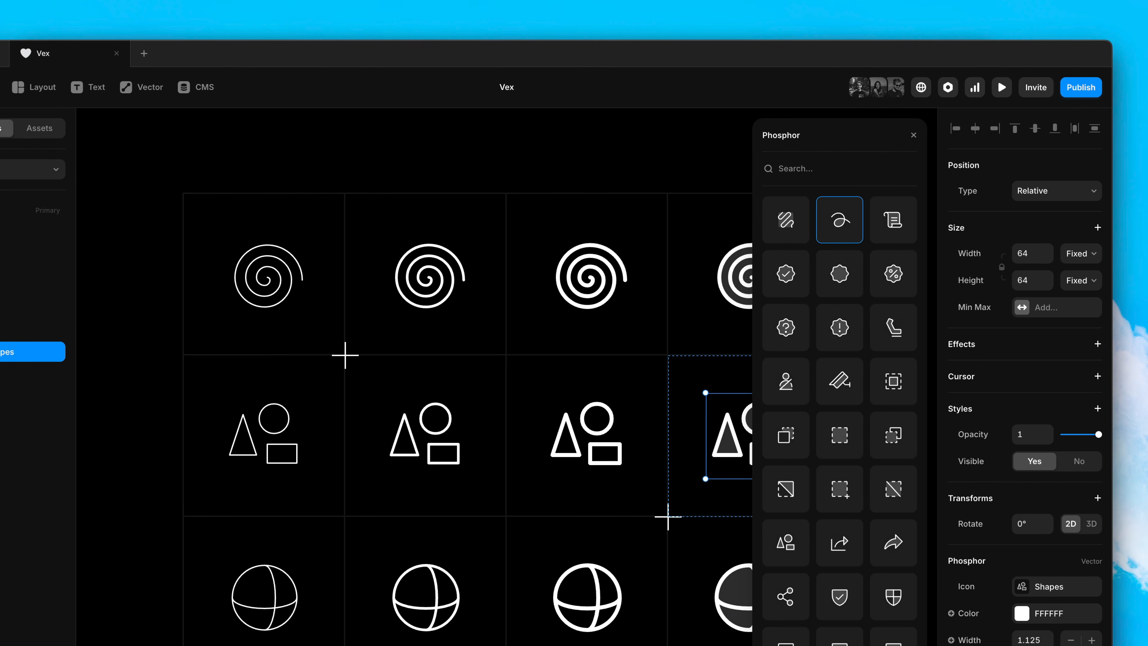
key("Escape")
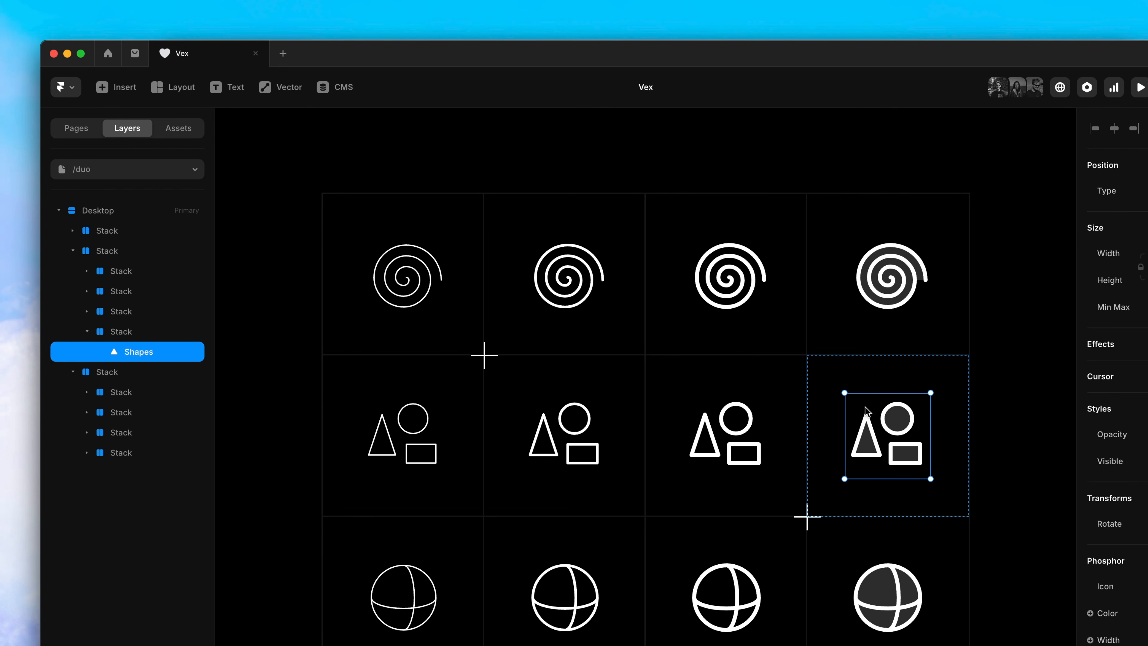
left_click(729, 280)
left_click(698, 601)
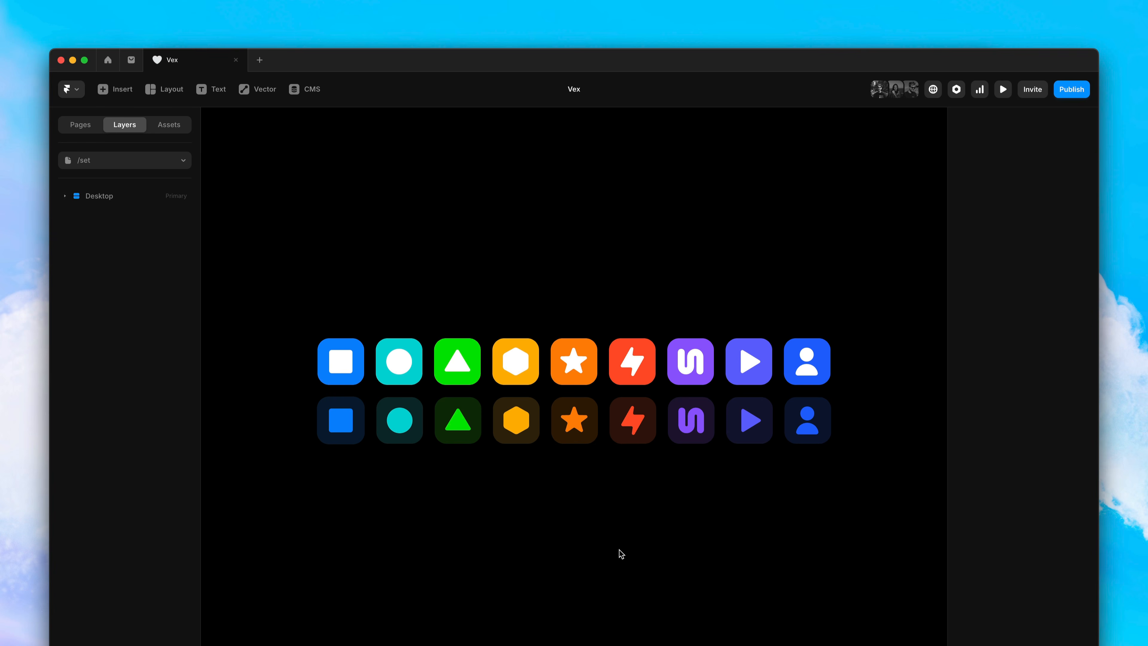
left_click(810, 437)
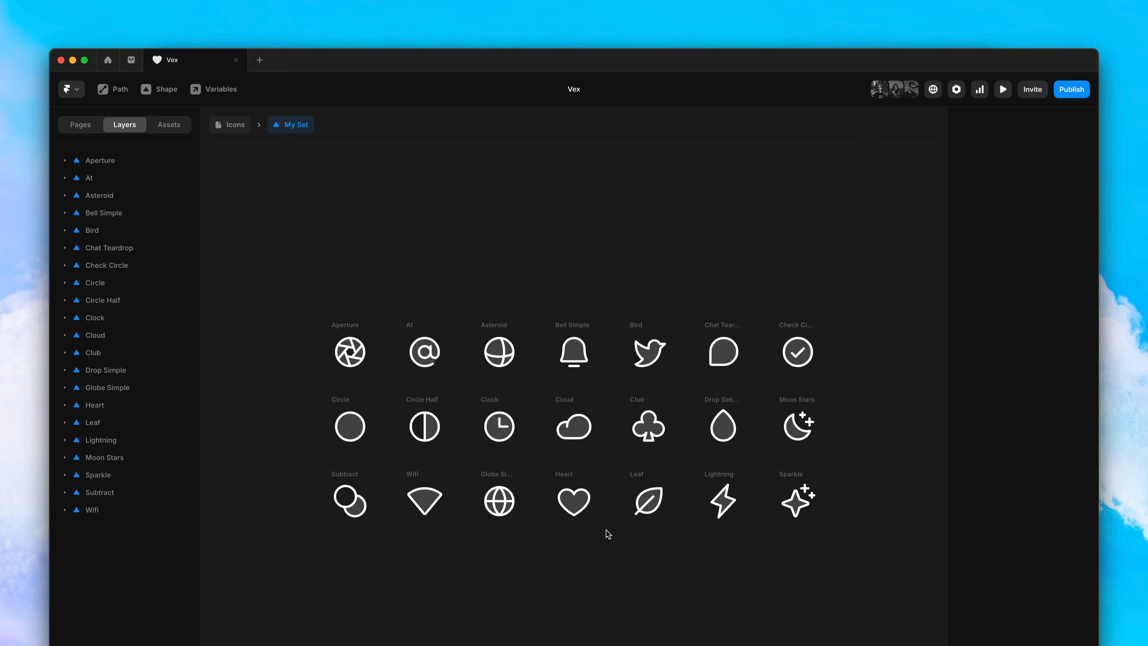
Assign the Color variable to the stroke color of the Cloud icon's outline path in My Set.
left_click(590, 401)
key("shift+2")
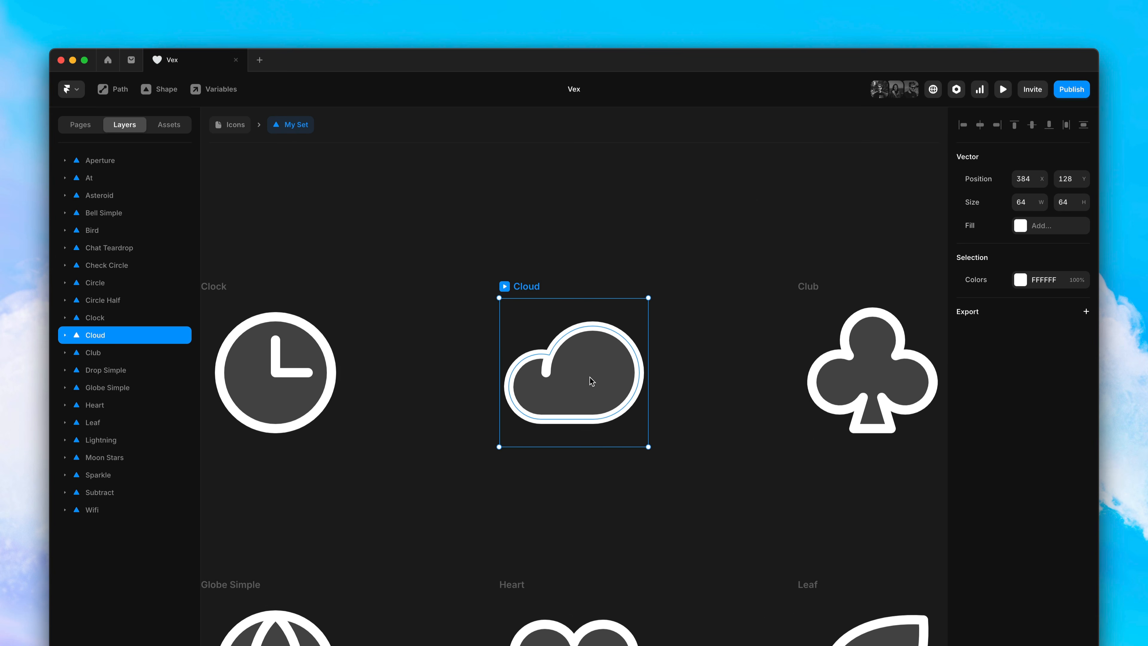
double_click(588, 335)
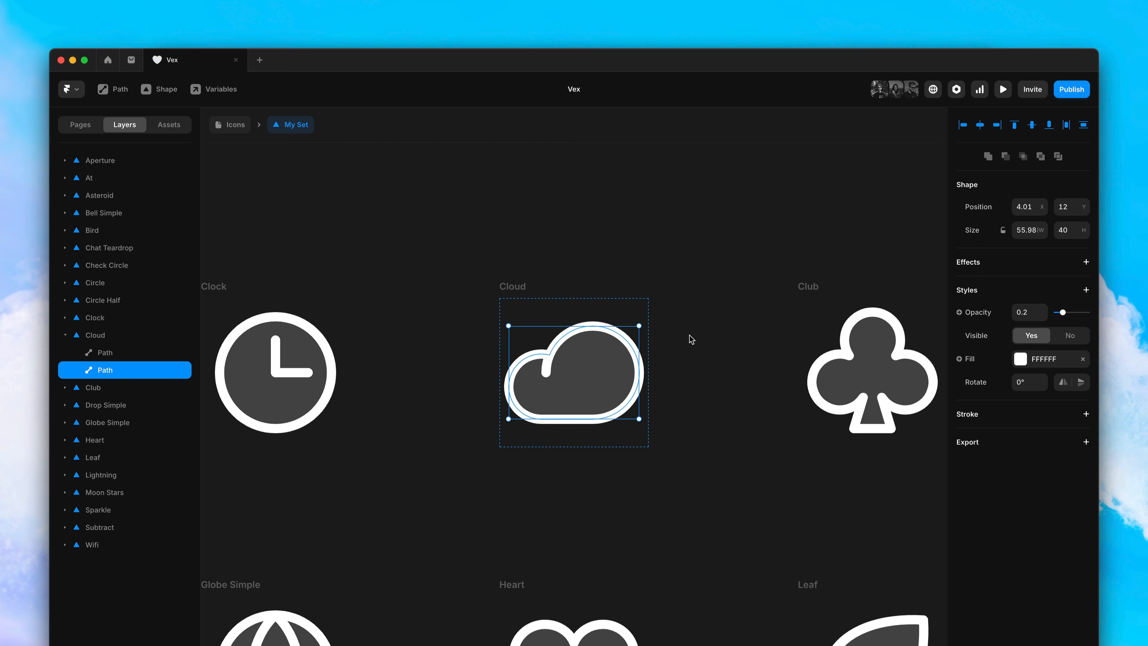
left_click(119, 353)
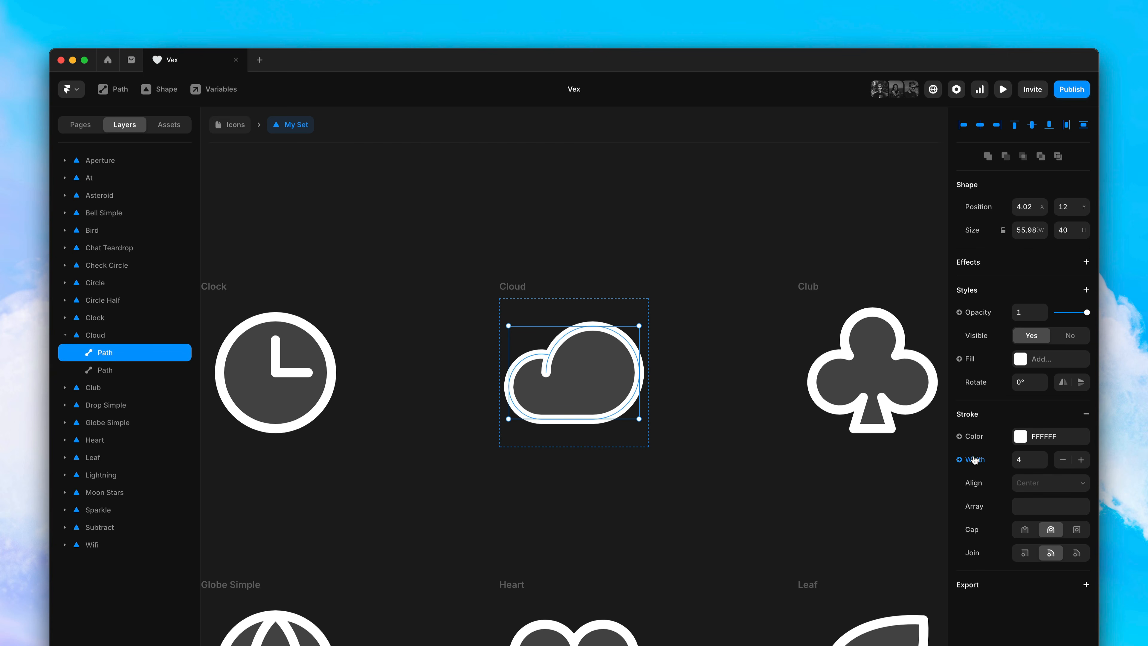
left_click(976, 436)
mouse_move(982, 476)
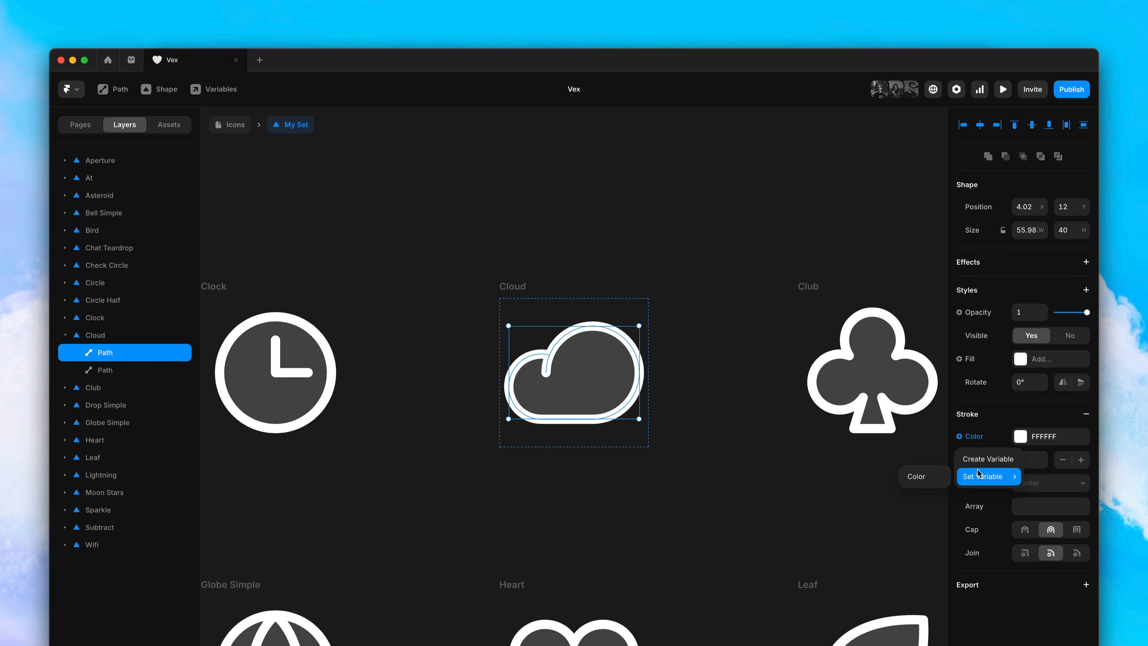
left_click(934, 477)
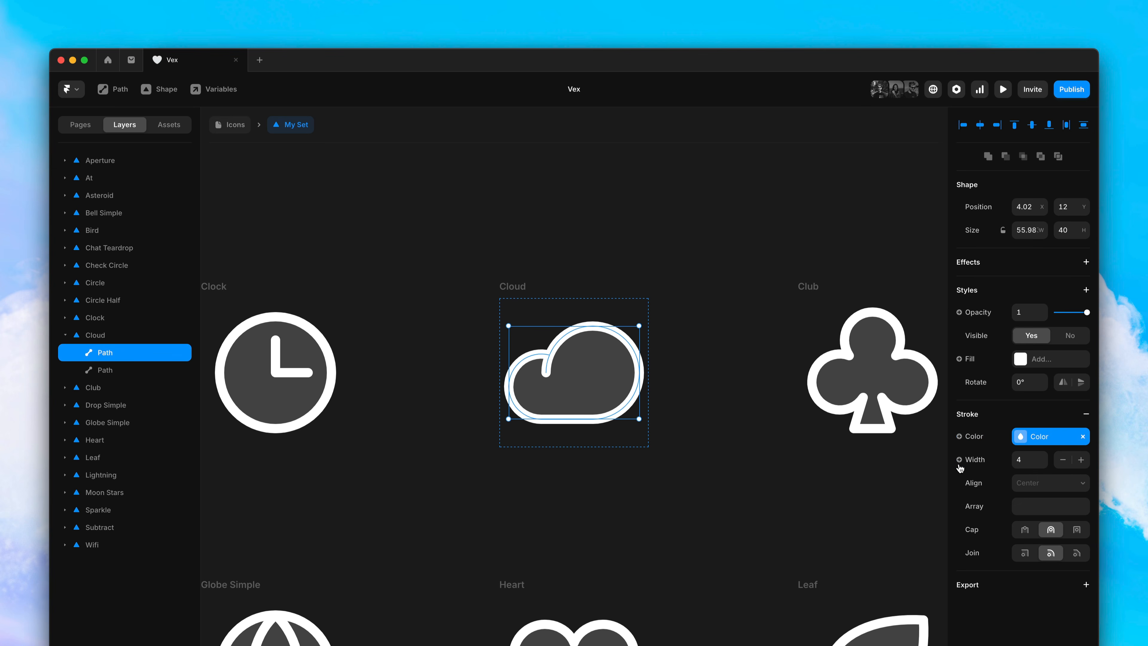
Assign the Width variable to the stroke width of the Cloud icon's outline path.
left_click(972, 461)
mouse_move(985, 499)
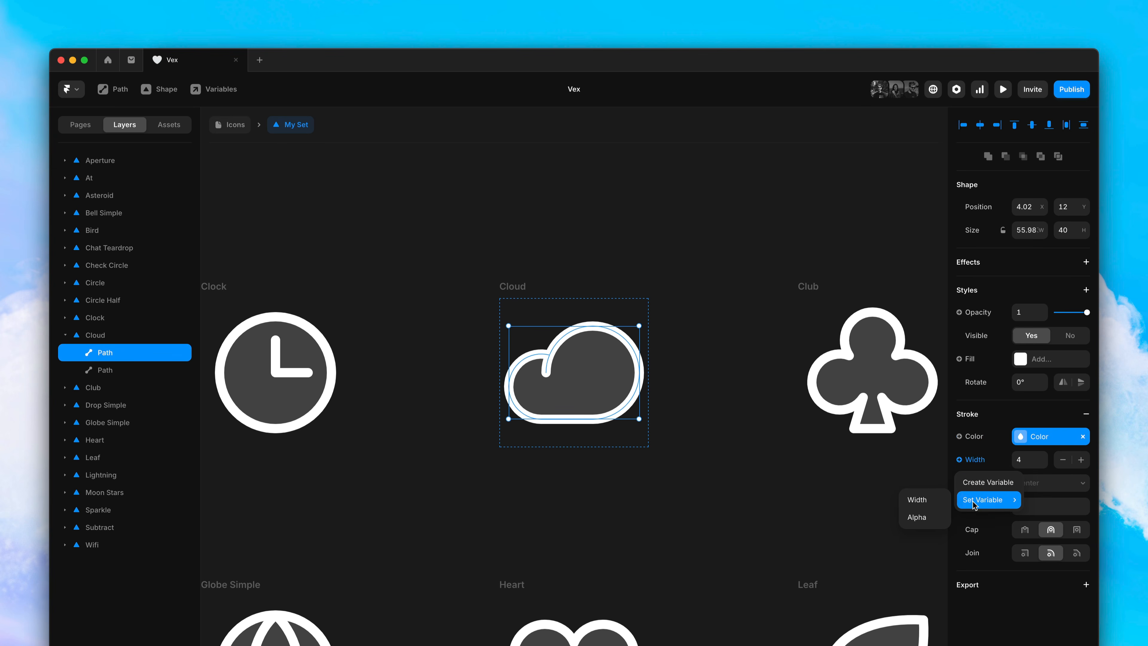
left_click(939, 502)
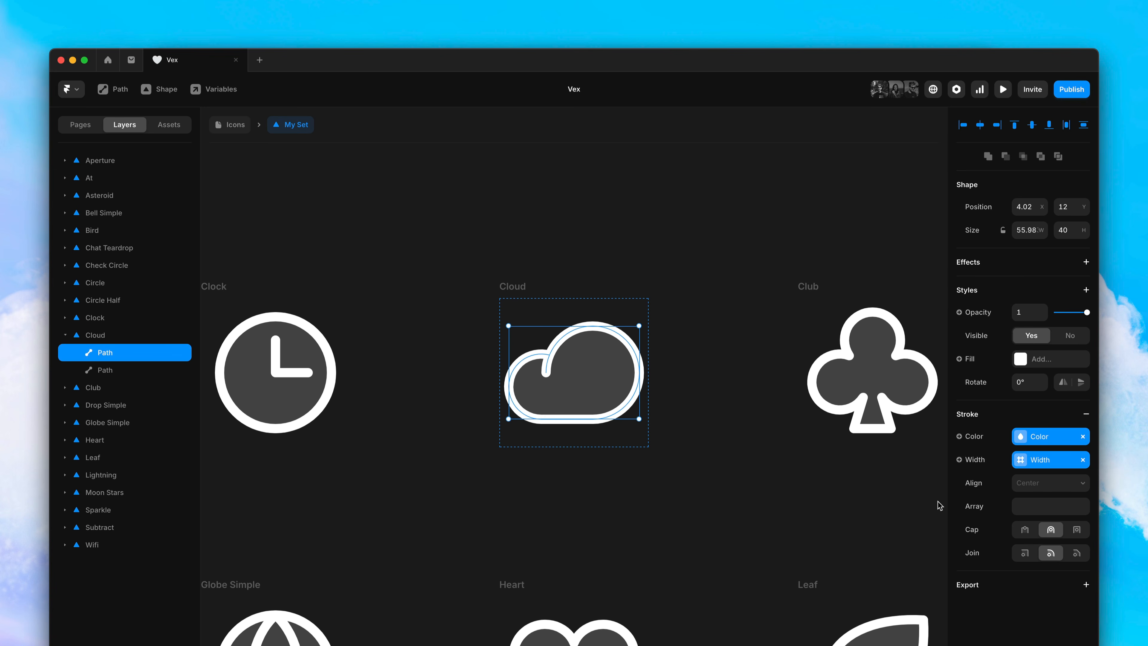
Delete the Cloud icon's separate fill path and assign the Color variable to the remaining path's fill.
left_click(130, 369)
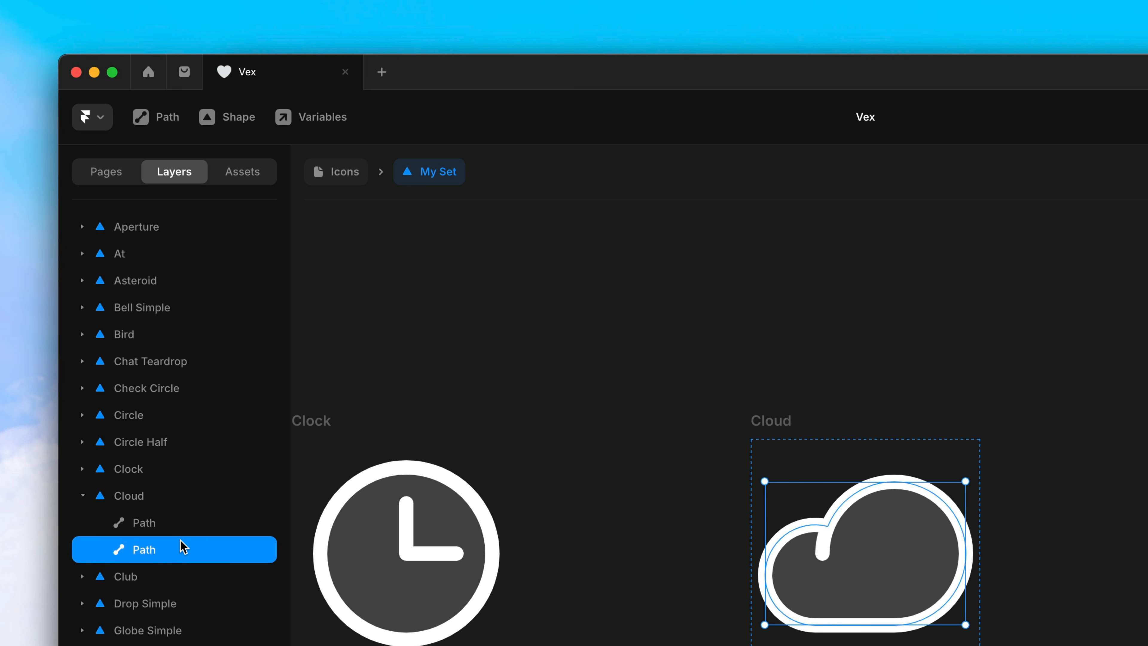
key("Delete")
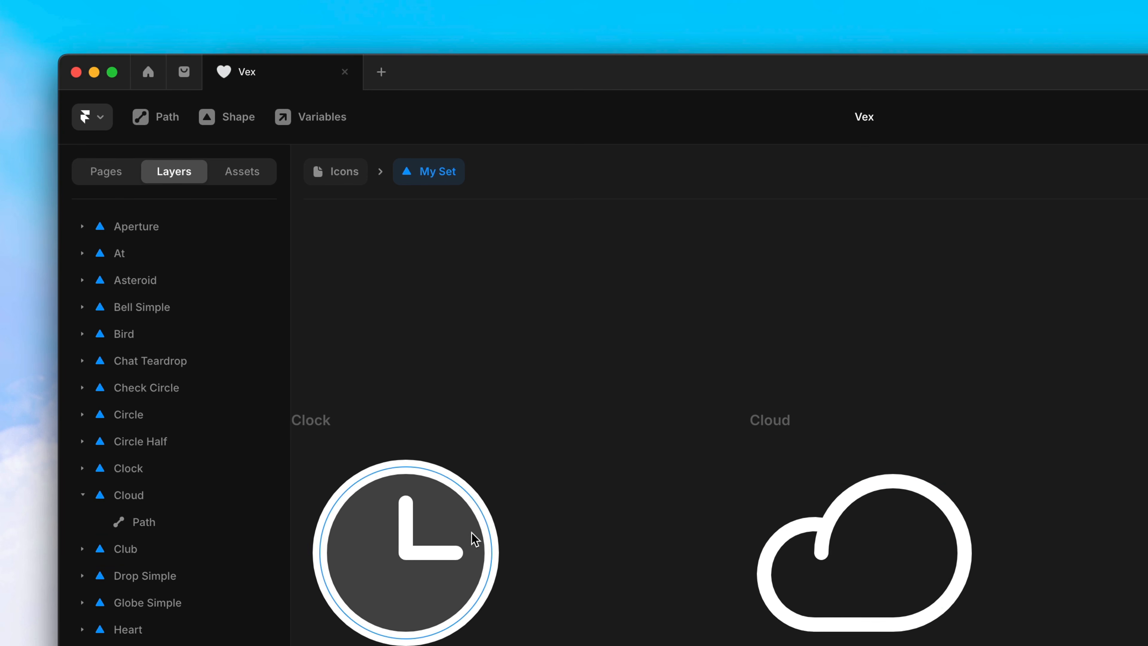
left_click(838, 514)
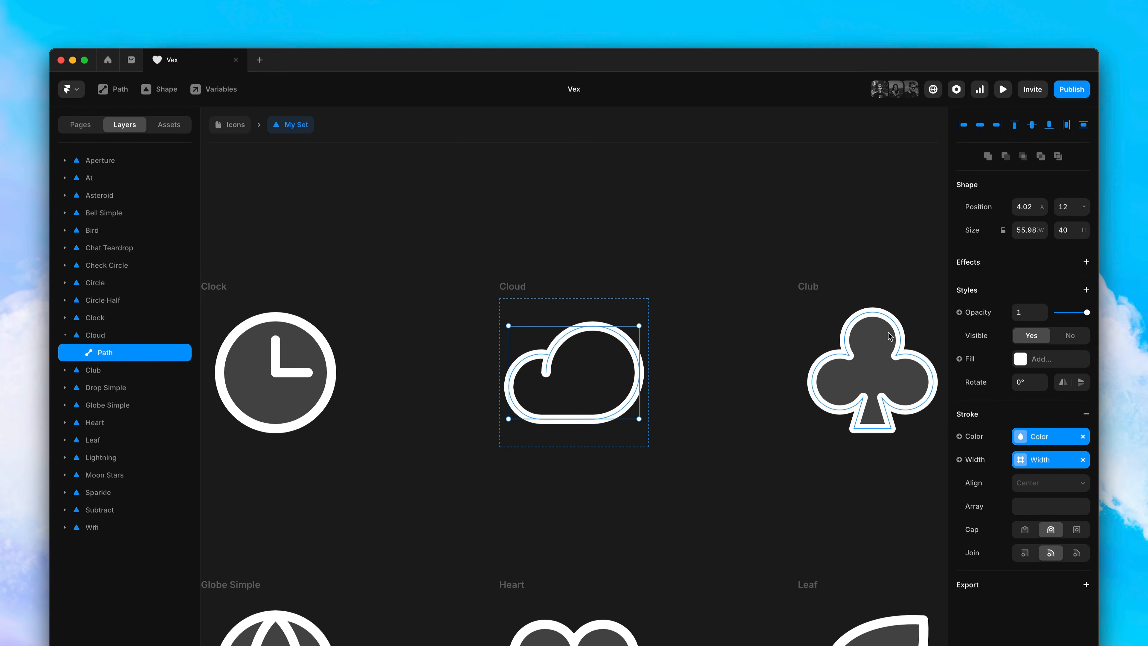
left_click(979, 358)
mouse_move(985, 398)
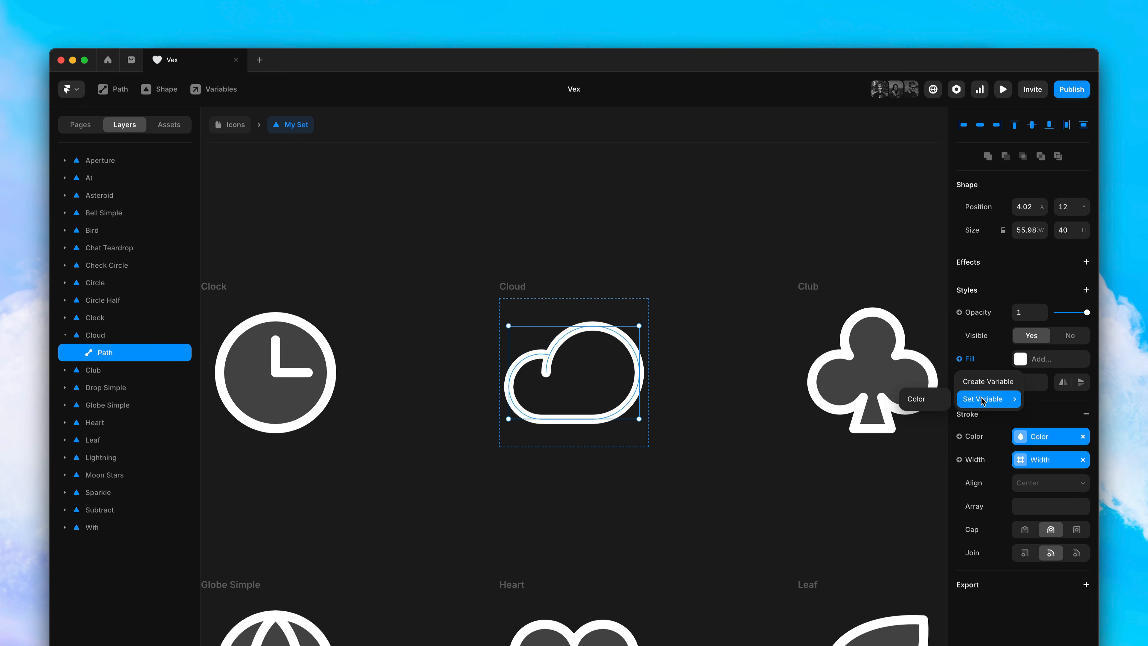
left_click(942, 400)
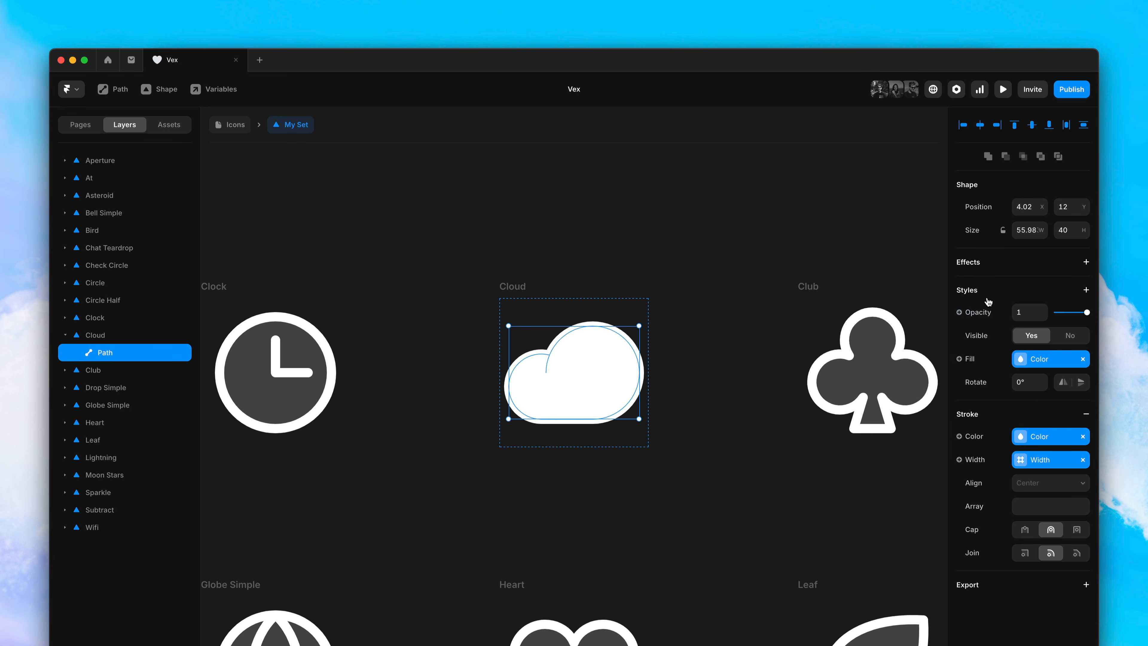
Add a Fill Alpha property to the Cloud path and assign the Alpha variable to it.
left_click(986, 309)
left_click(1009, 307)
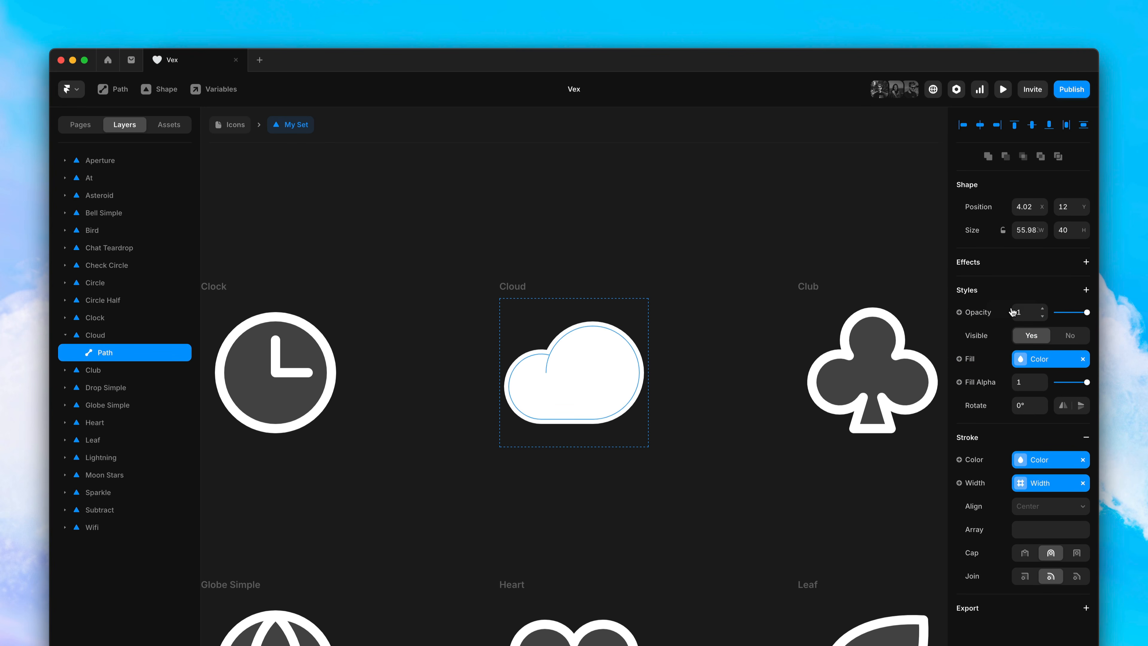
left_click(989, 382)
mouse_move(977, 423)
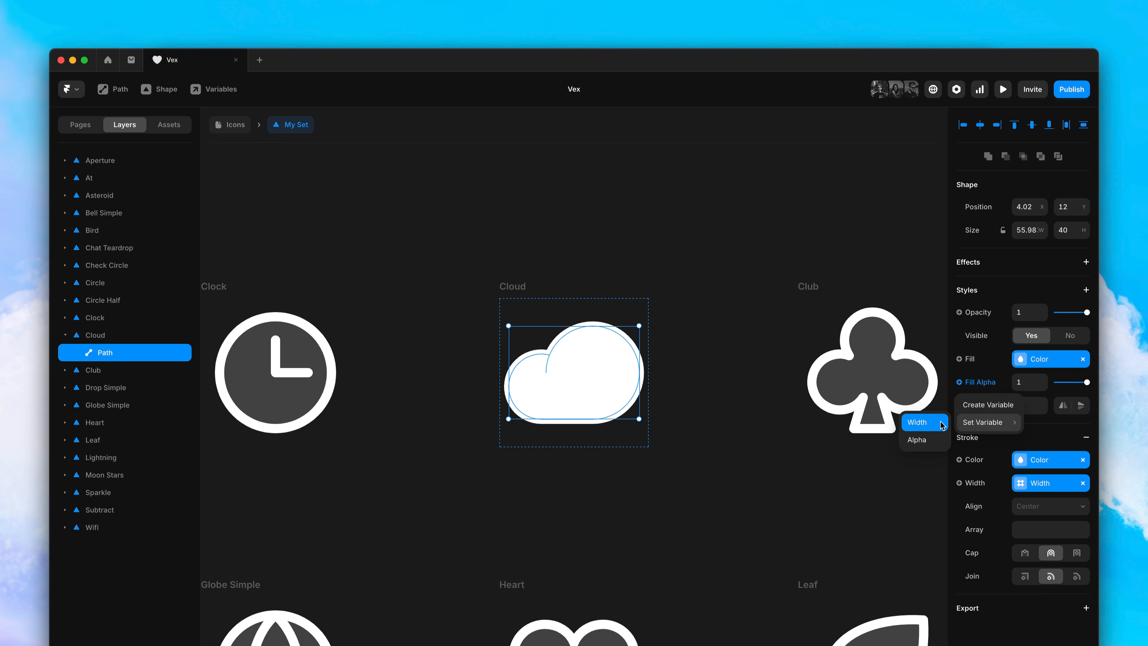
left_click(933, 440)
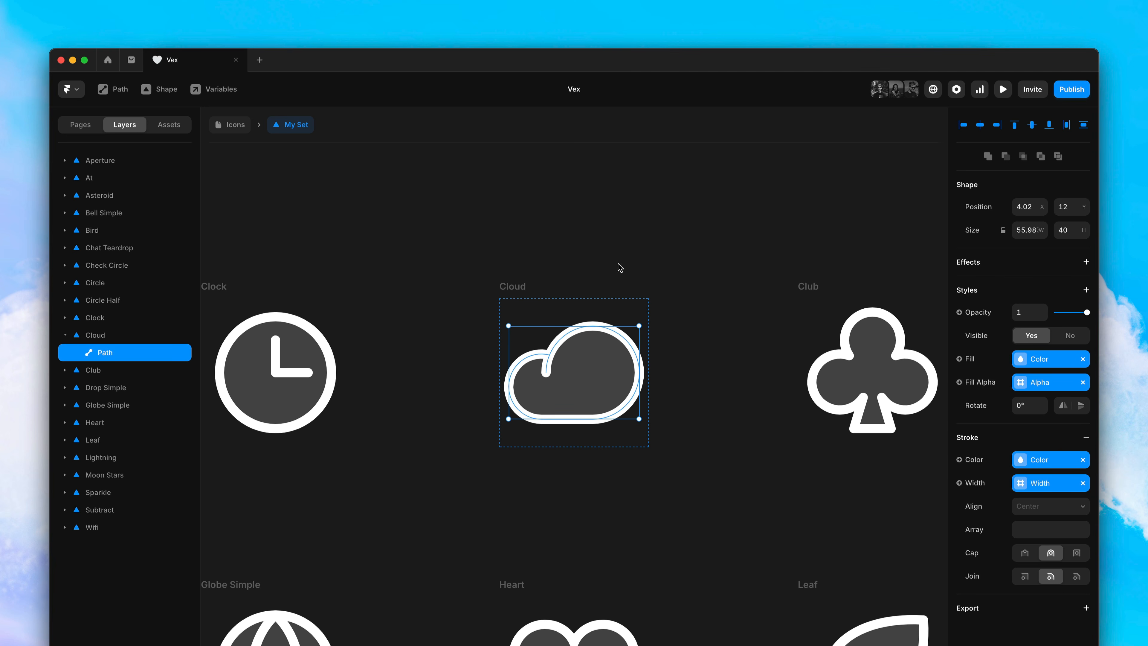
Set the My Set Width variable's maximum to 6 and its step to 0.5.
left_click(222, 88)
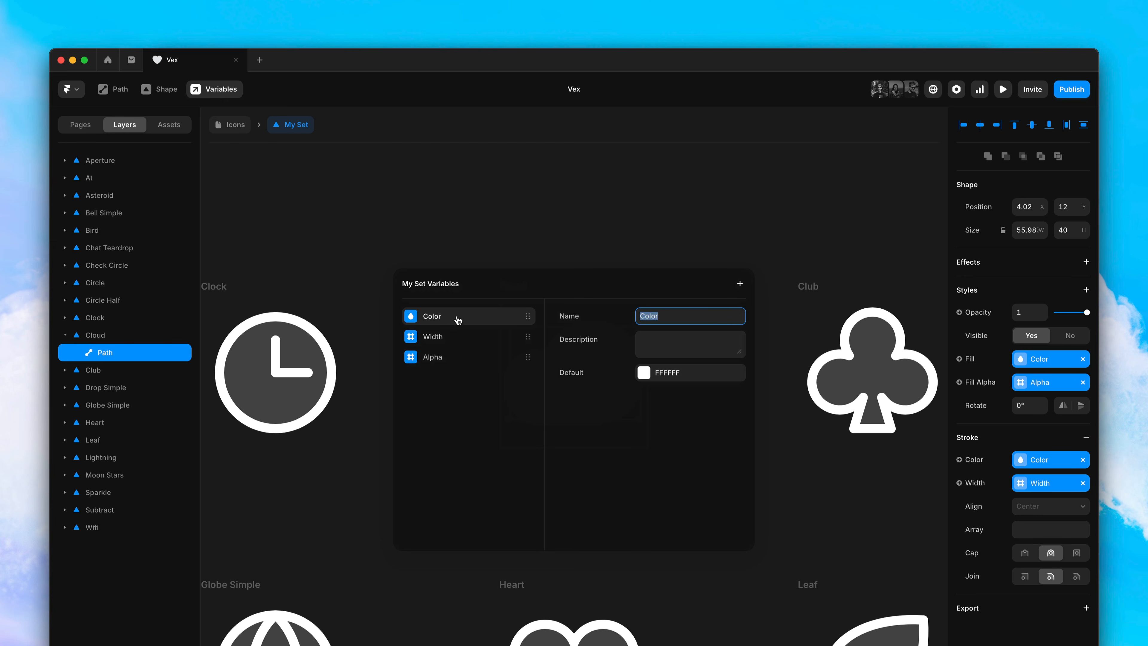
left_click(449, 336)
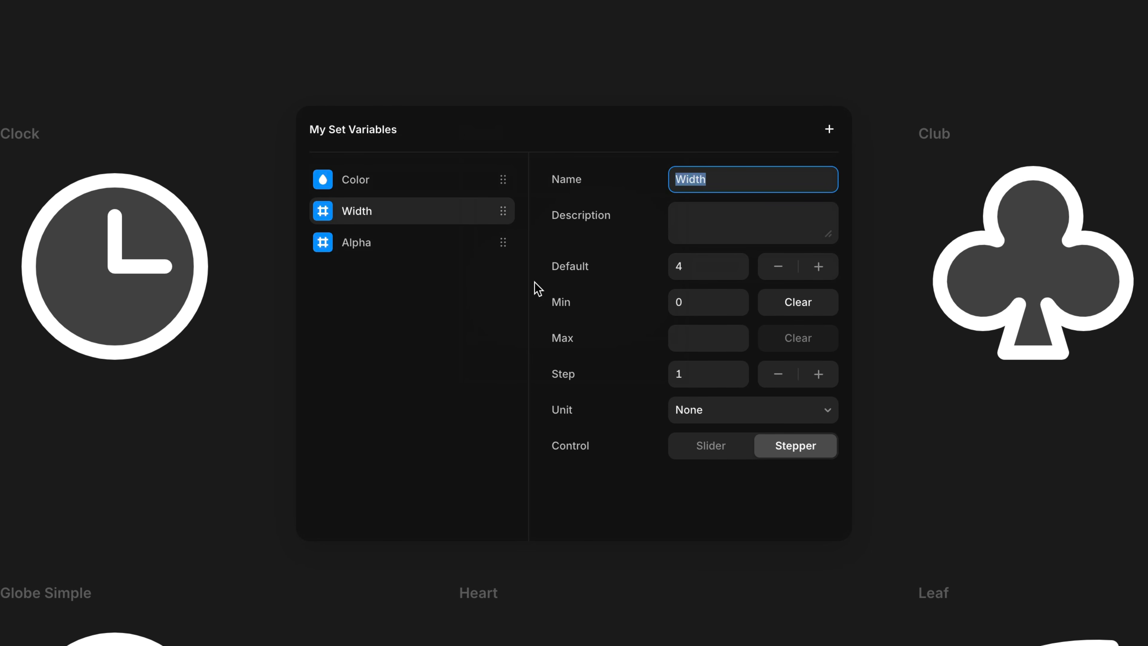
left_click(684, 335)
type("6")
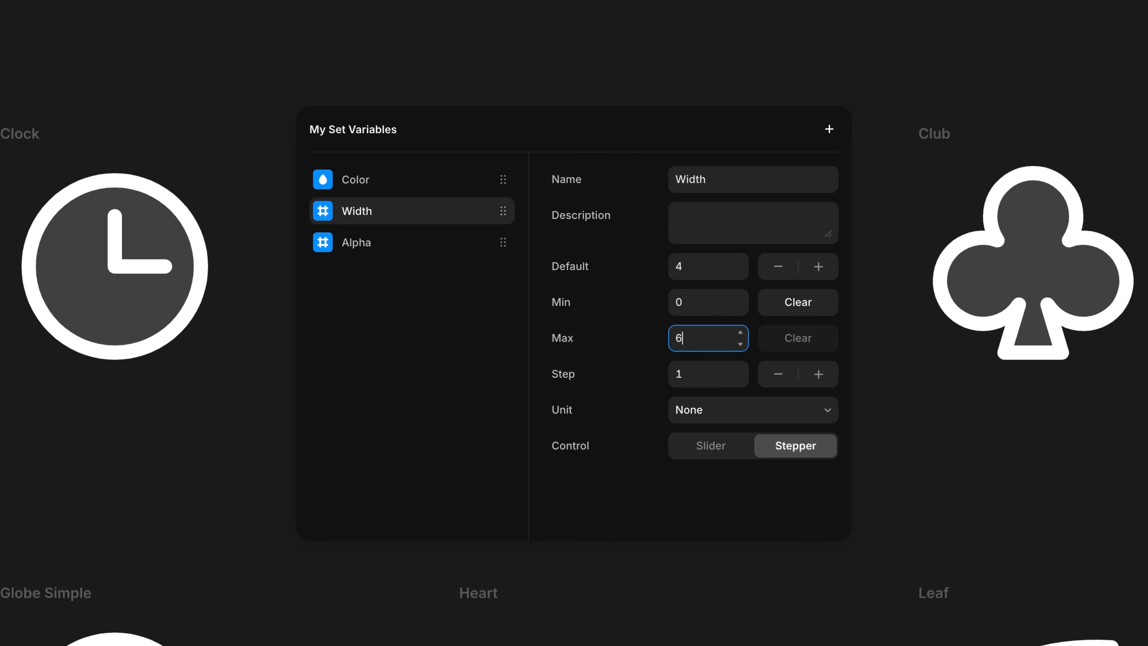
left_click(689, 369)
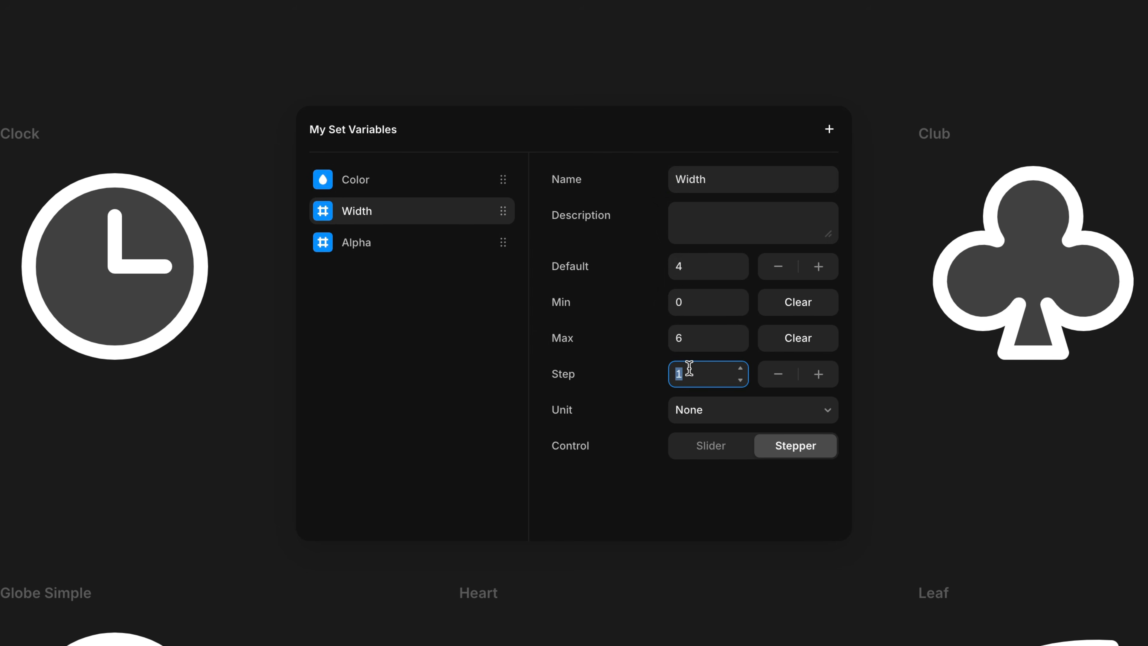
type("0.5")
Review the Alpha variable's settings, close the My Set variables, and return to the Icons page.
left_click(394, 242)
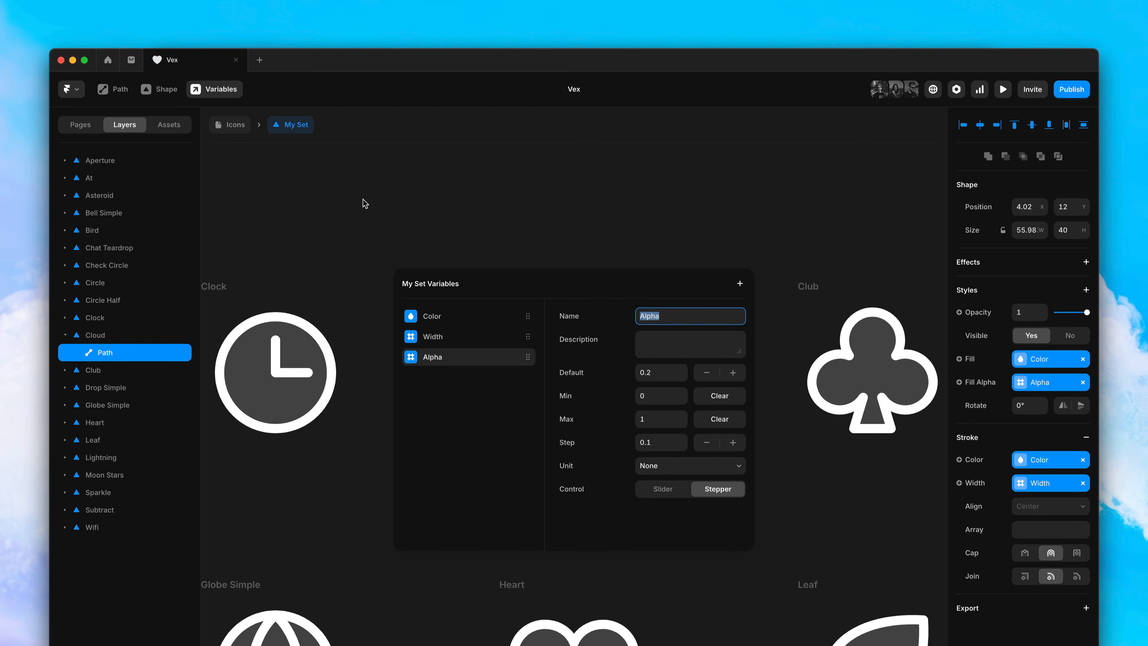
left_click(364, 201)
left_click(237, 129)
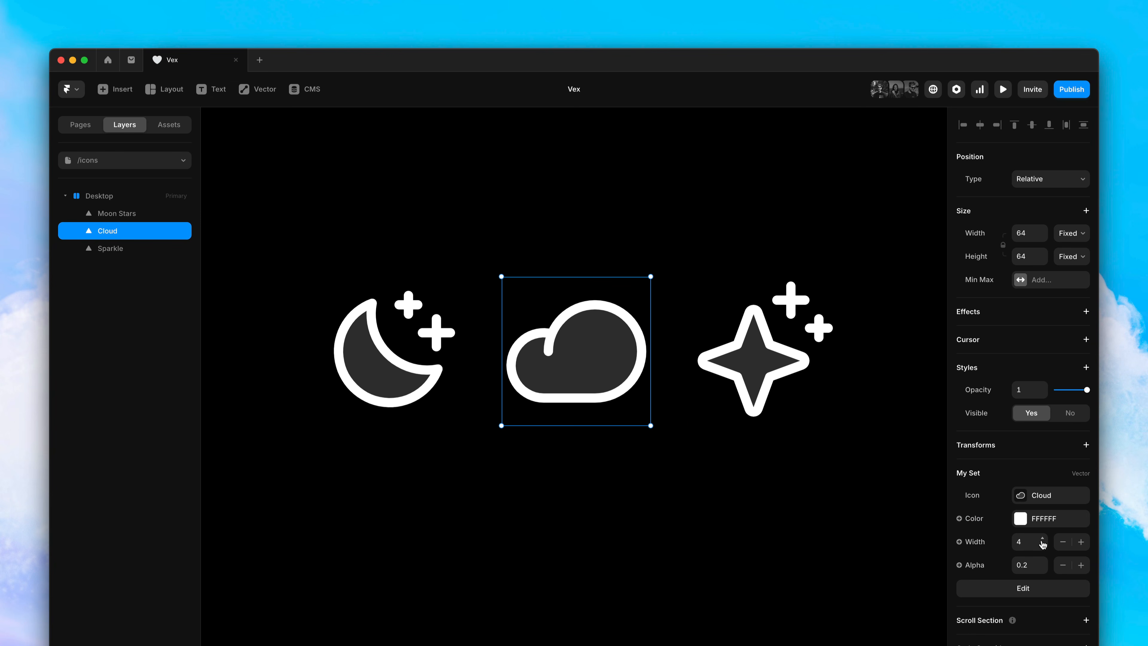
Lower the Cloud icon's Alpha to 0 and reduce its Width to 1.
left_click(1042, 568)
left_click(1042, 569)
left_click(1042, 546)
left_click(1042, 546)
left_click(1041, 546)
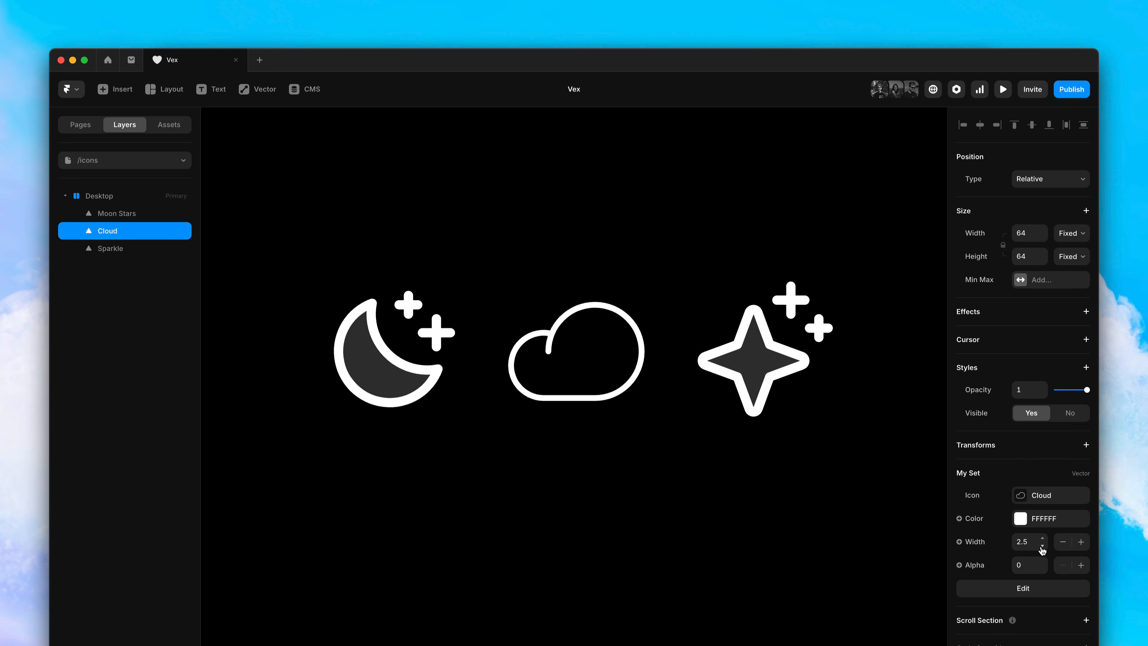
left_click(1042, 547)
left_click(1041, 547)
left_click(1042, 547)
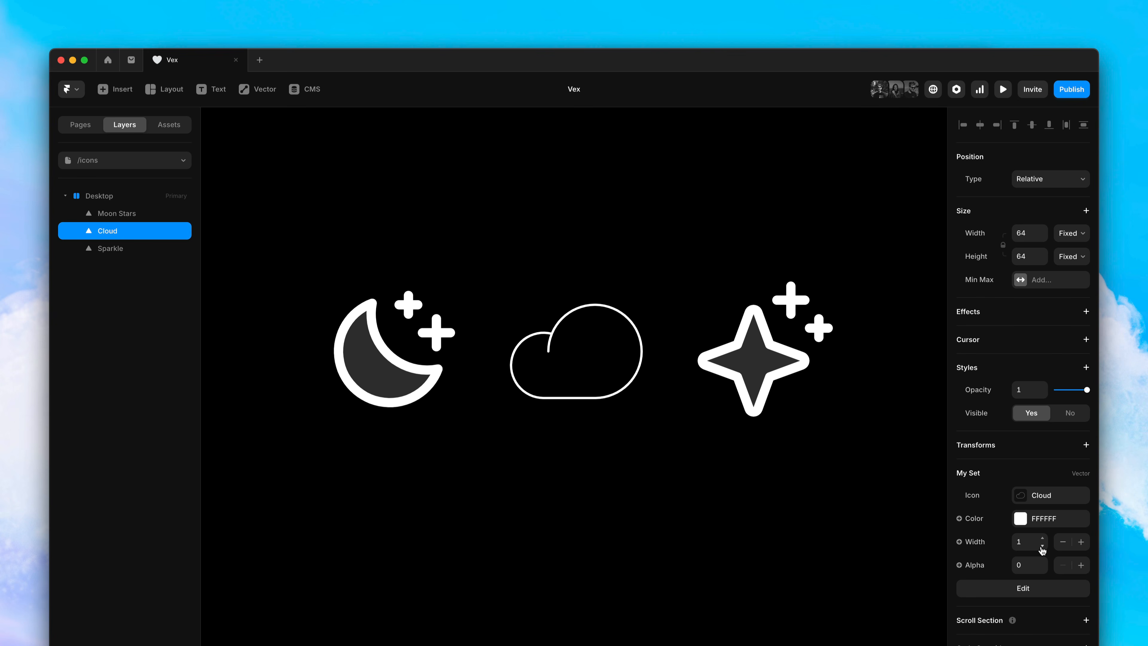
Raise the Cloud icon's Width past 3 and increase its Alpha.
left_click_drag(1041, 548, 1042, 548)
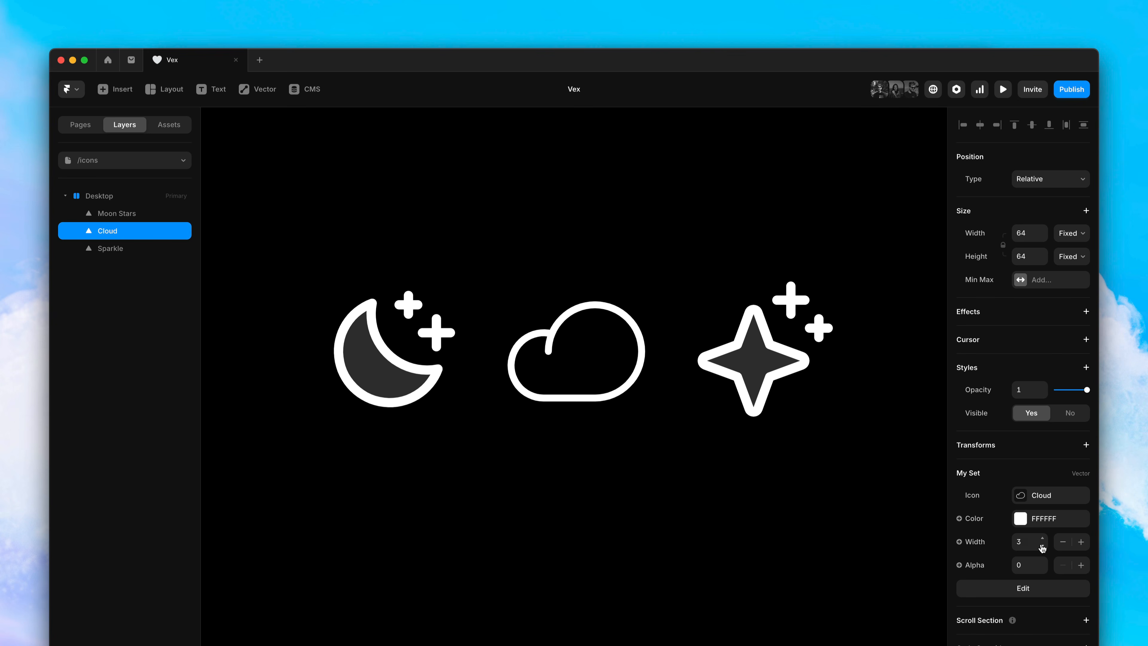
left_click(1042, 539)
left_click(1042, 539)
left_click(1042, 561)
left_click(1043, 560)
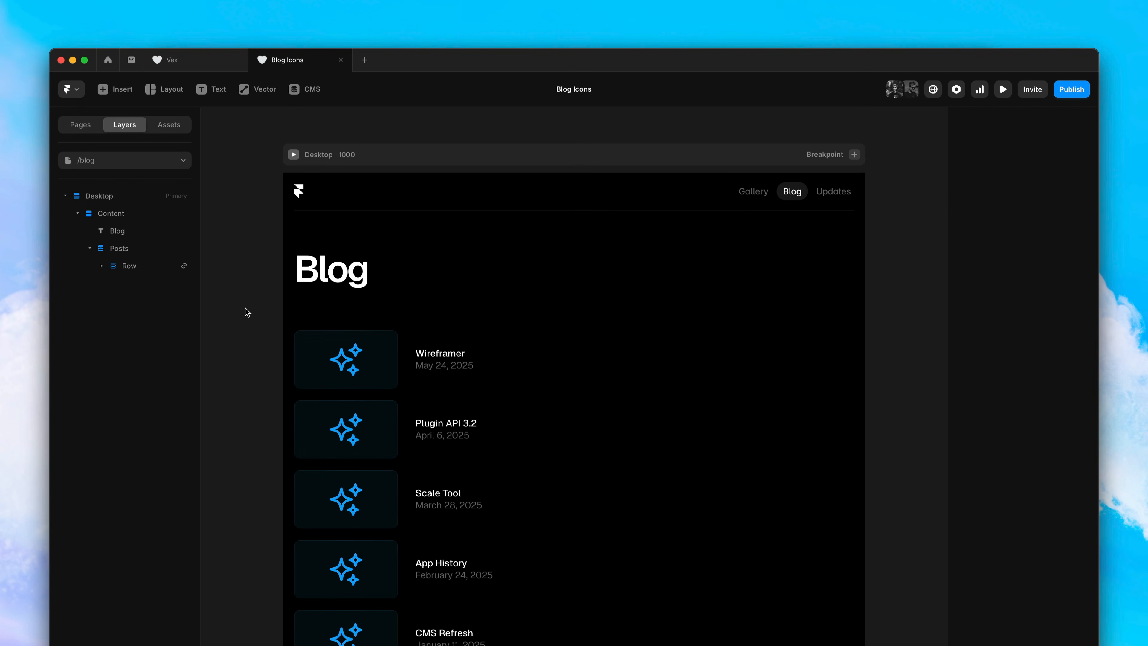
In the Blog Icons project, add a Vector Set field to the Blog CMS collection using Framer's Hero set.
left_click(346, 360)
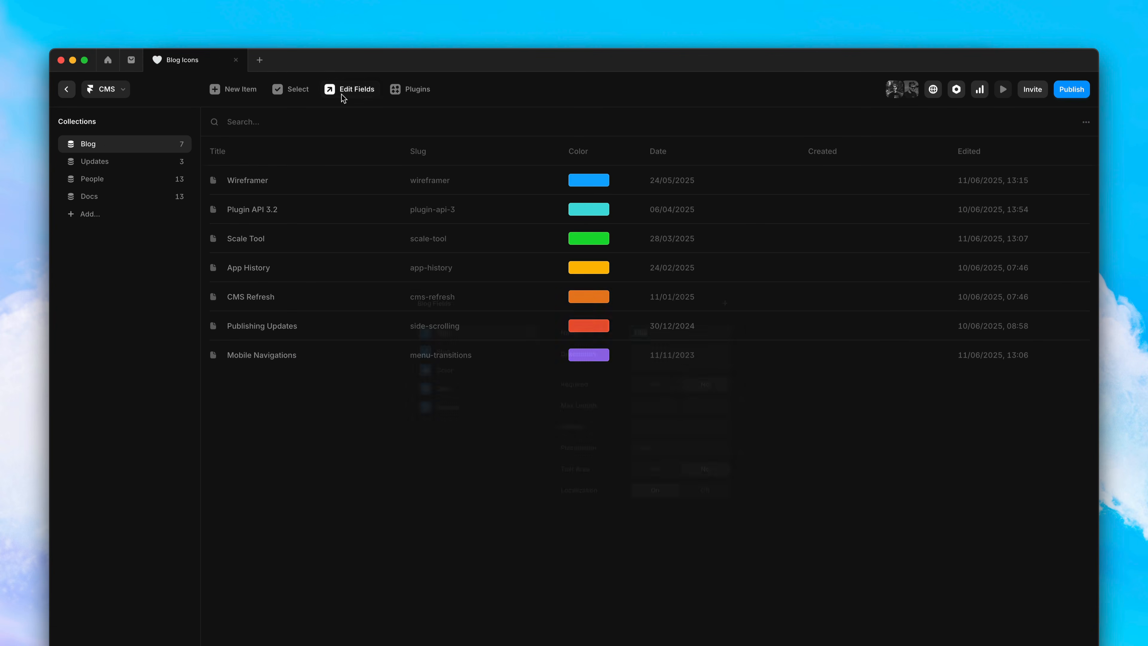
left_click(341, 94)
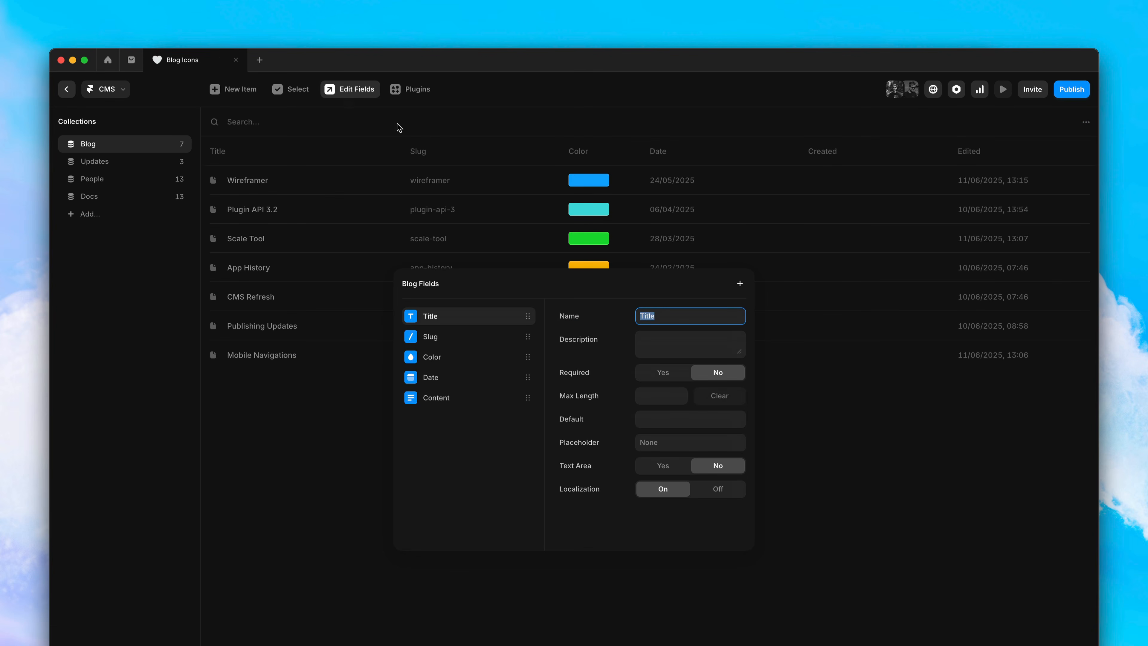
left_click(740, 284)
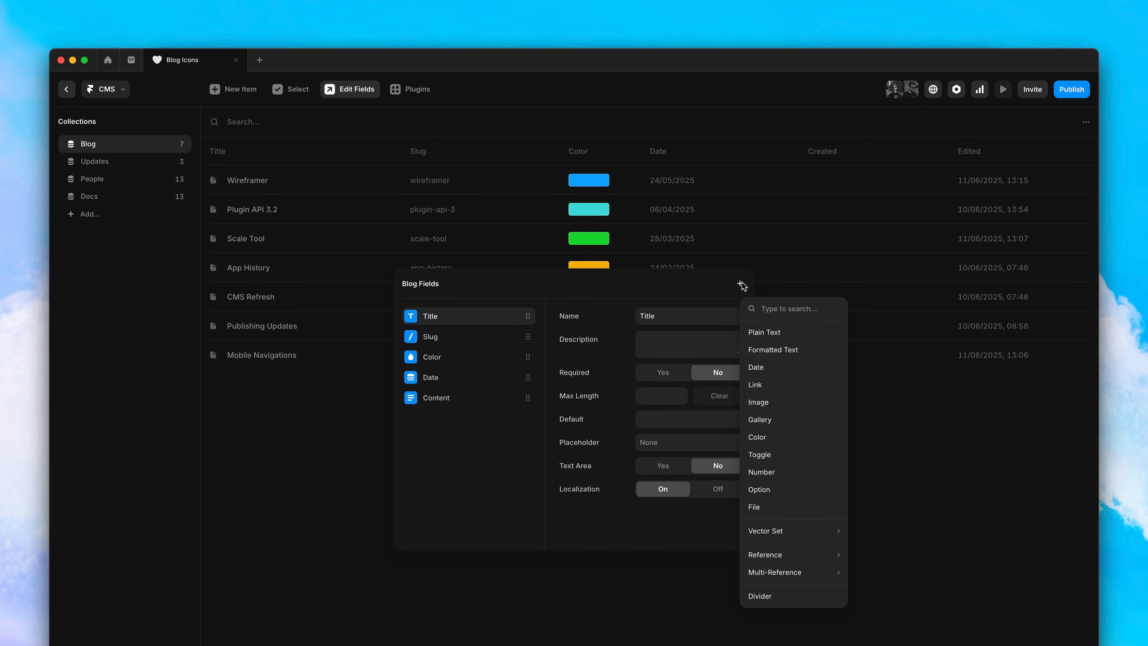
mouse_move(807, 529)
mouse_move(877, 534)
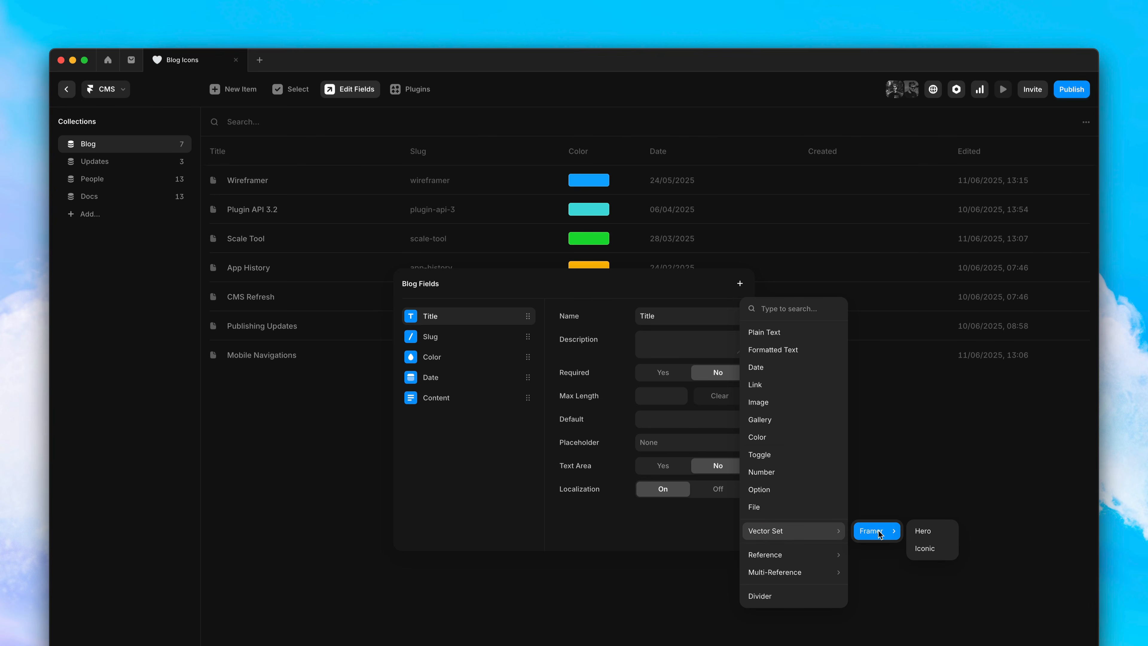
left_click(944, 534)
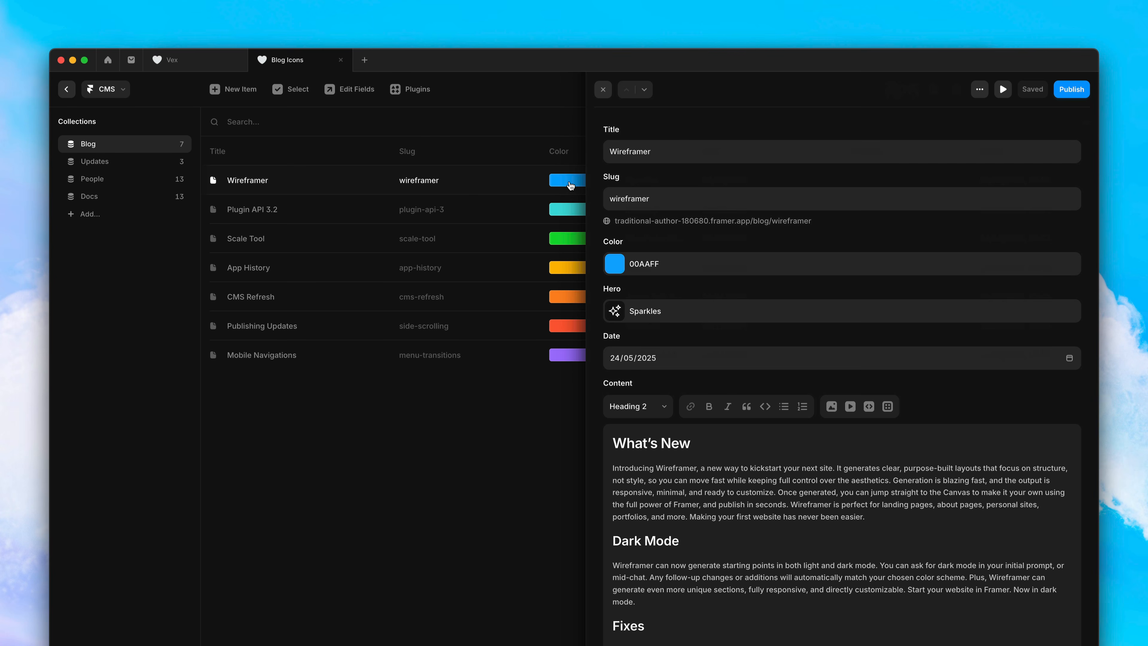
Review the Hero icon choices and the icons set for the Wireframer, Plugin API 3.2, Scale Tool and App History items, and return to the page.
left_click(654, 313)
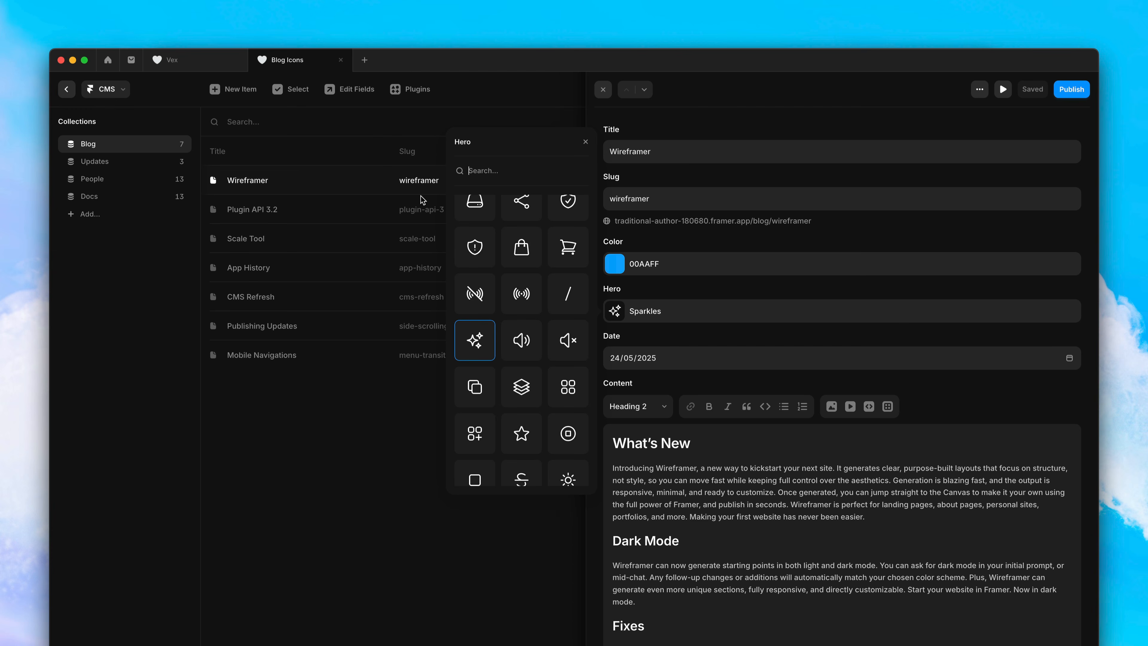
left_click(586, 142)
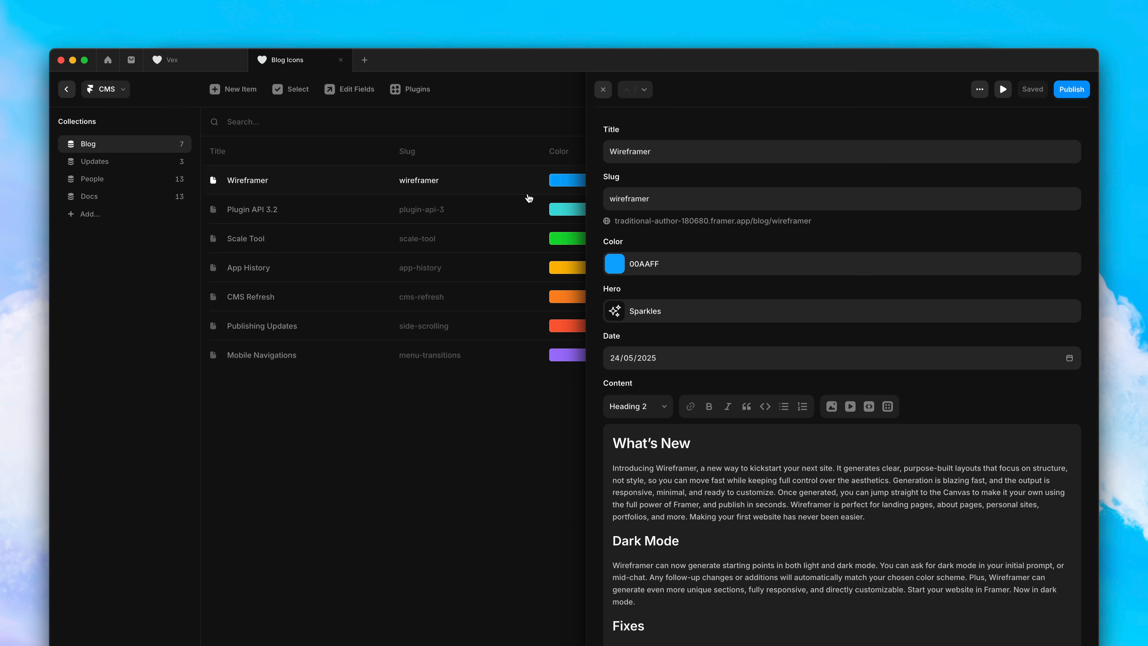
left_click(518, 212)
left_click(511, 235)
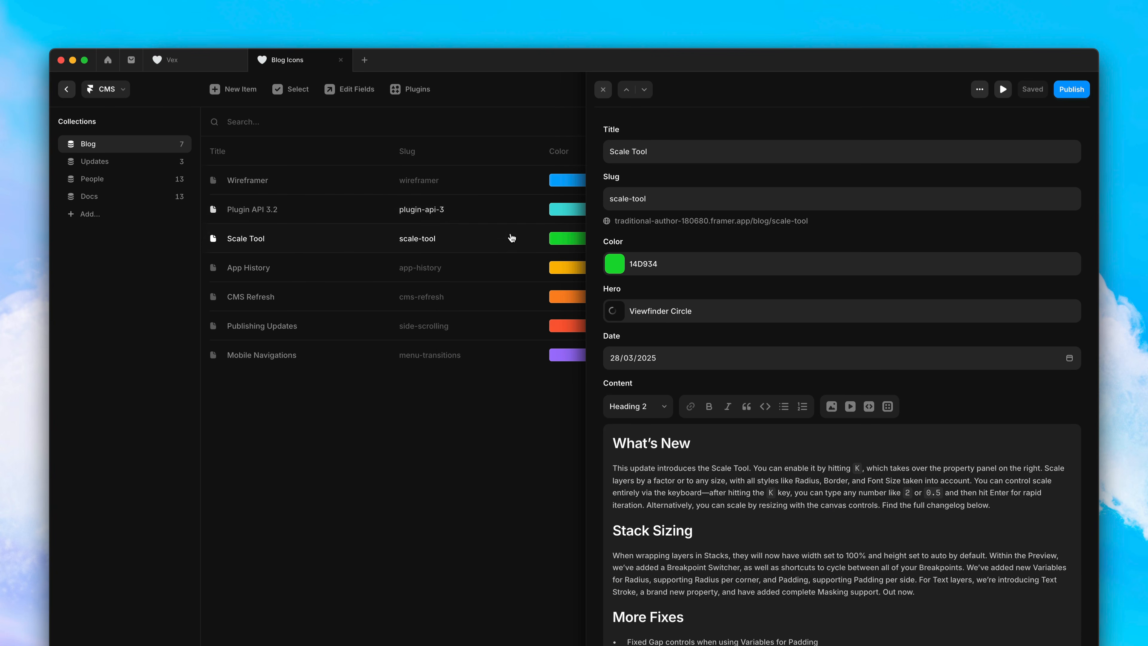
left_click(505, 265)
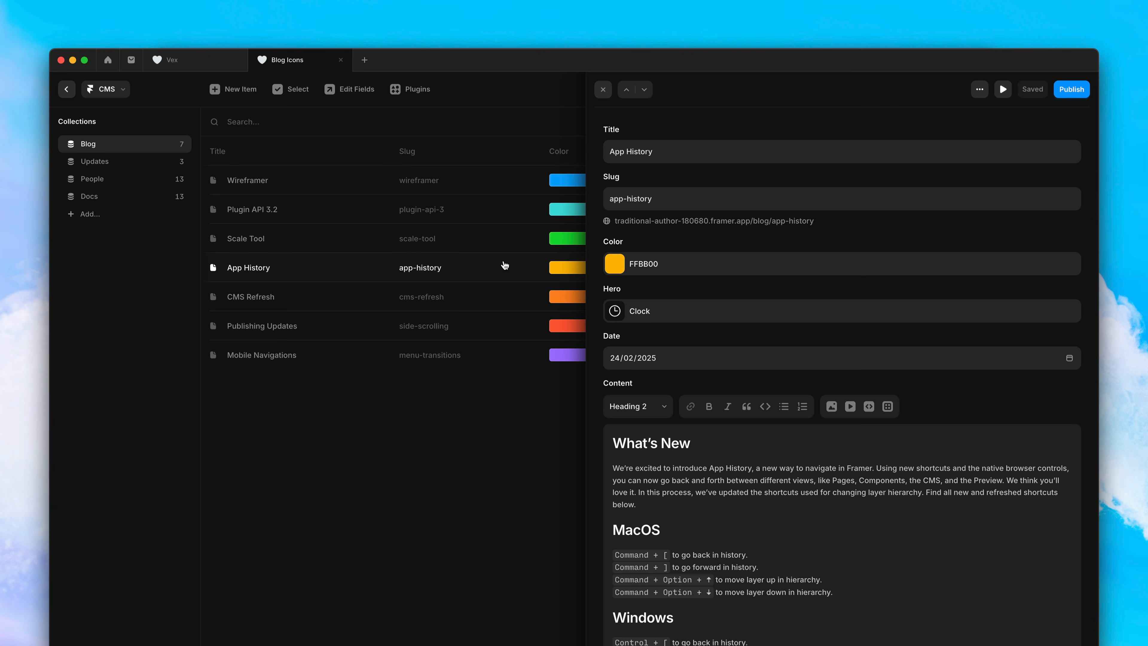
left_click(70, 89)
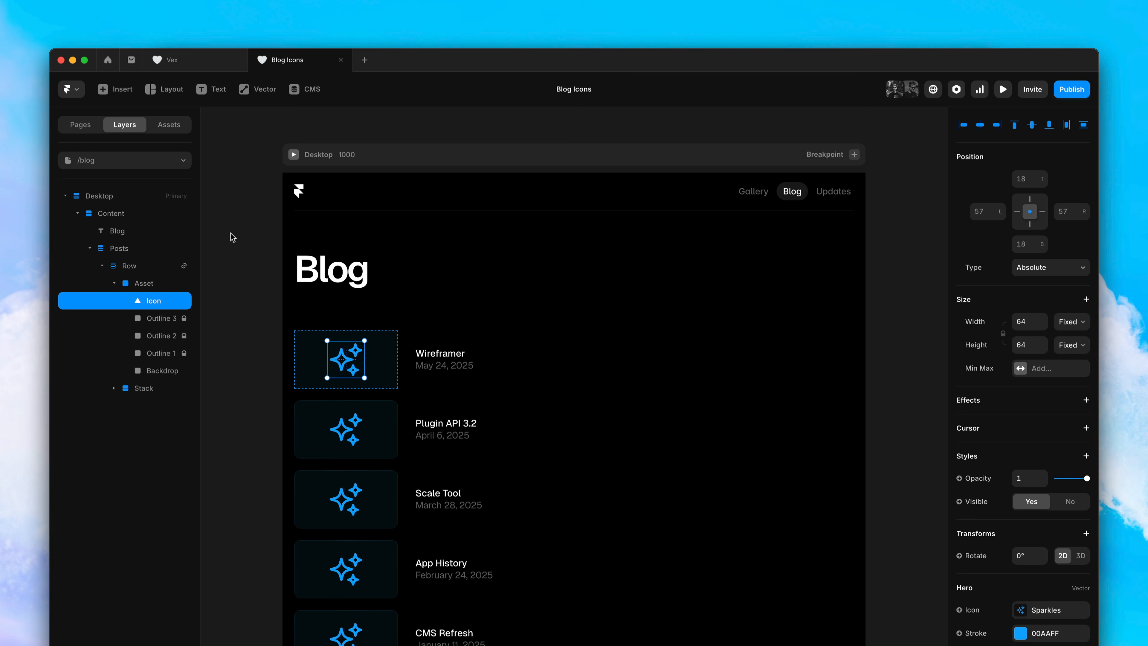
Bind the Fill of the Backdrop layer in the Posts row to the collection's Color field.
left_click(301, 337)
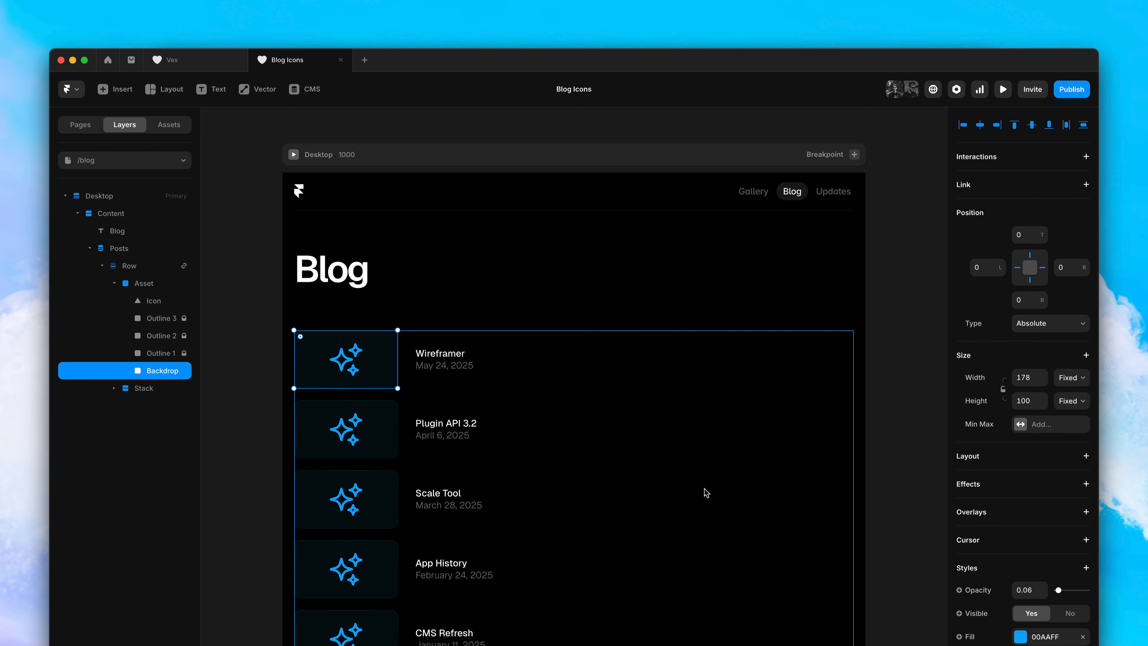
left_click(967, 636)
mouse_move(977, 531)
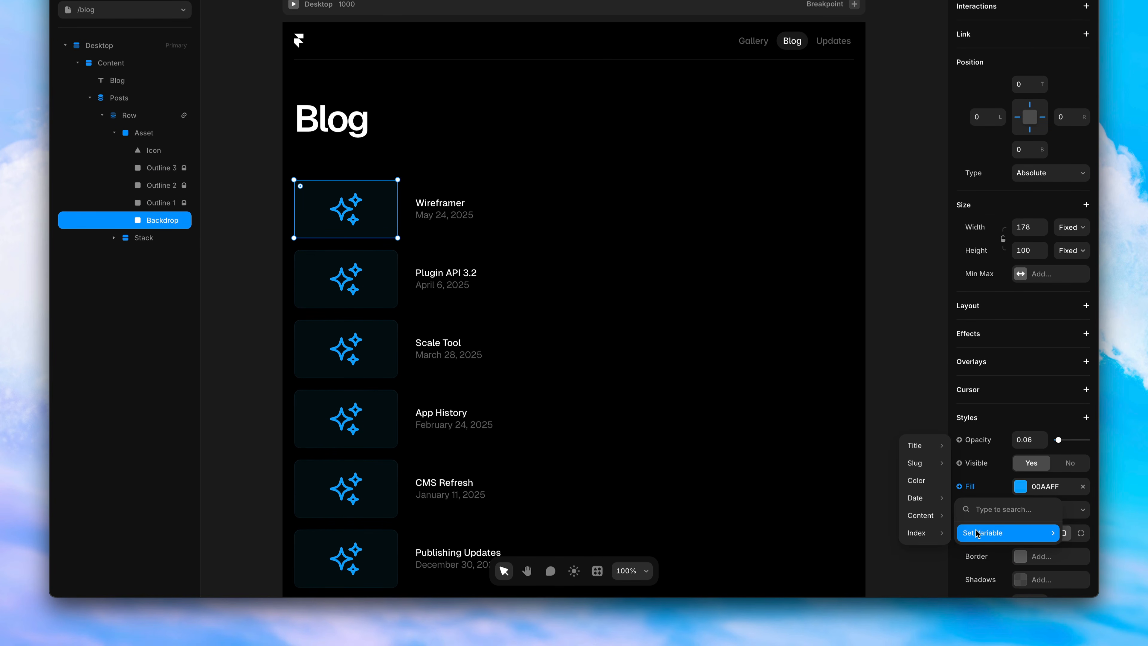
left_click(925, 486)
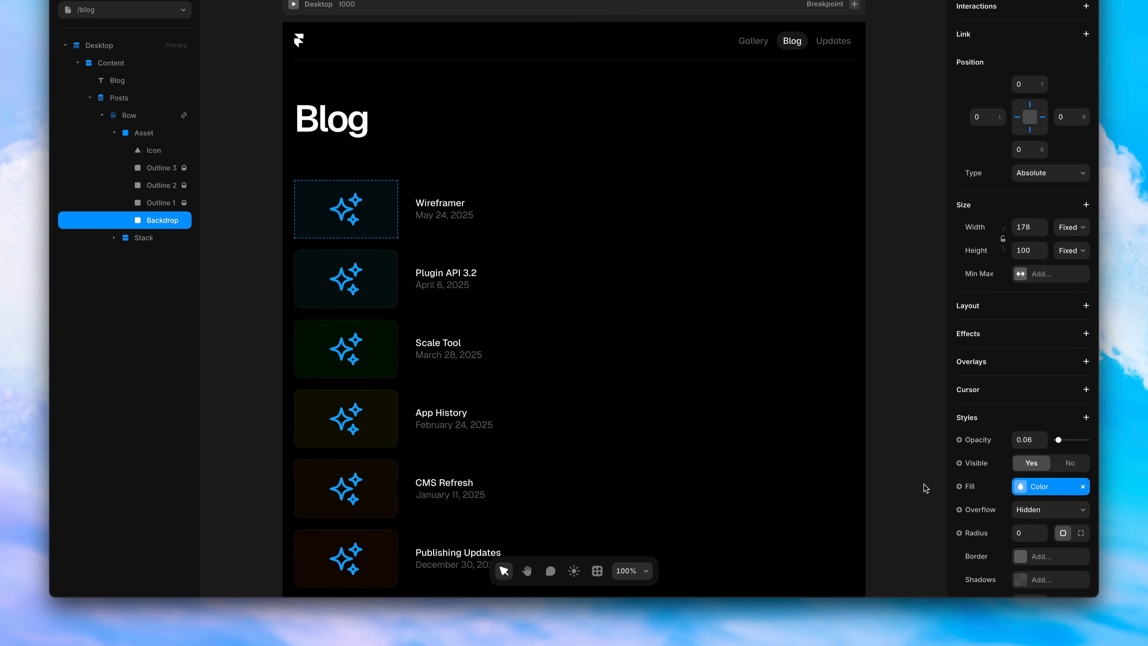
Bind the Stroke of the Icon layer in the Posts row to the collection's Color field.
left_click(346, 208)
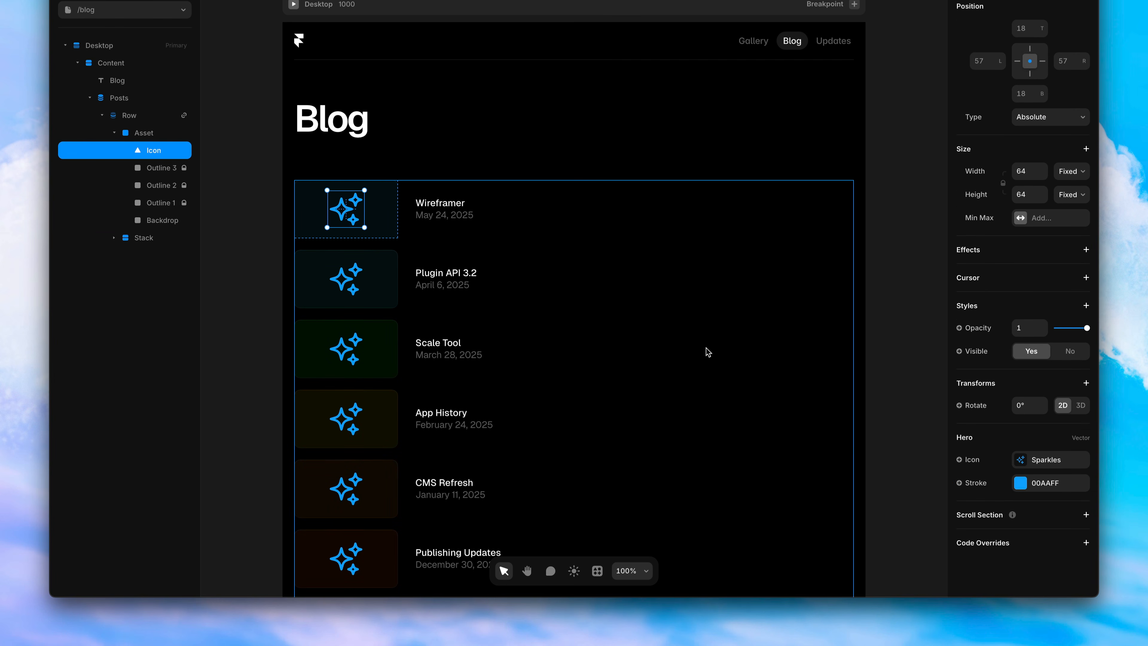
left_click(959, 483)
mouse_move(981, 528)
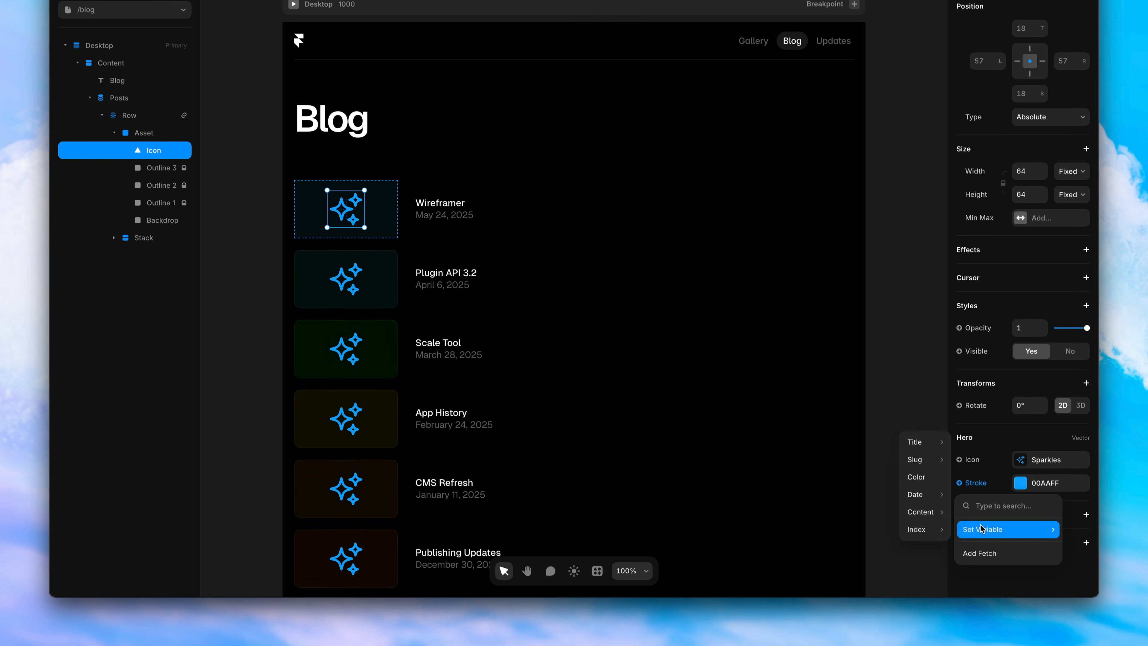
left_click(918, 481)
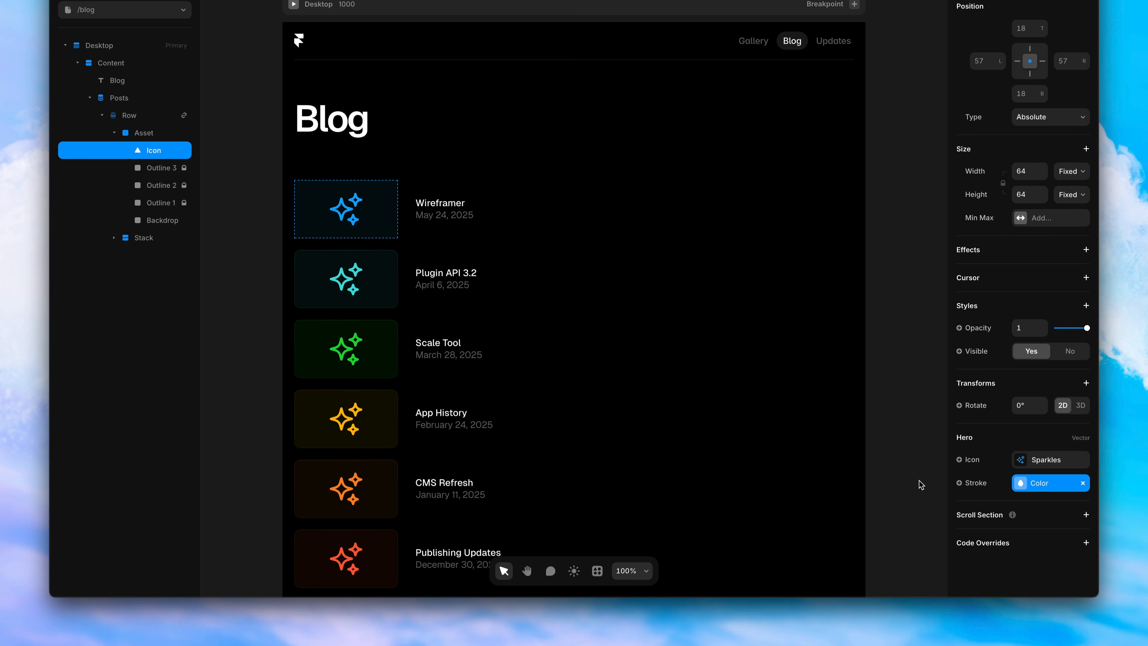
Bind the Icon property of the row's Icon layer to the Hero field and deselect the layer.
left_click(969, 463)
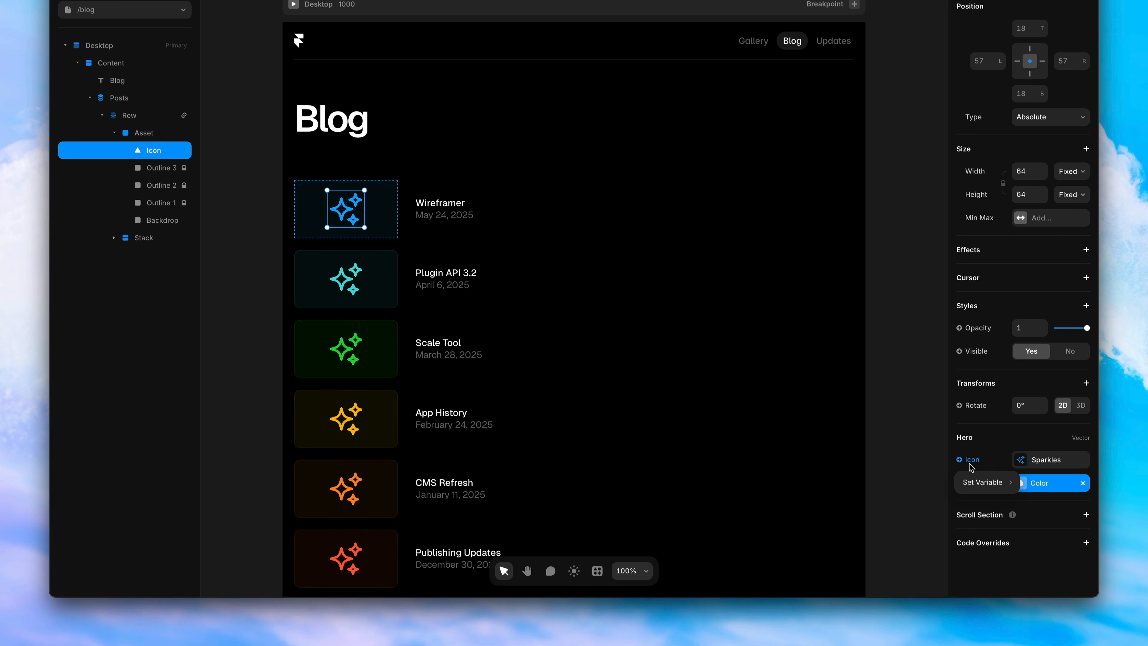
left_click(940, 483)
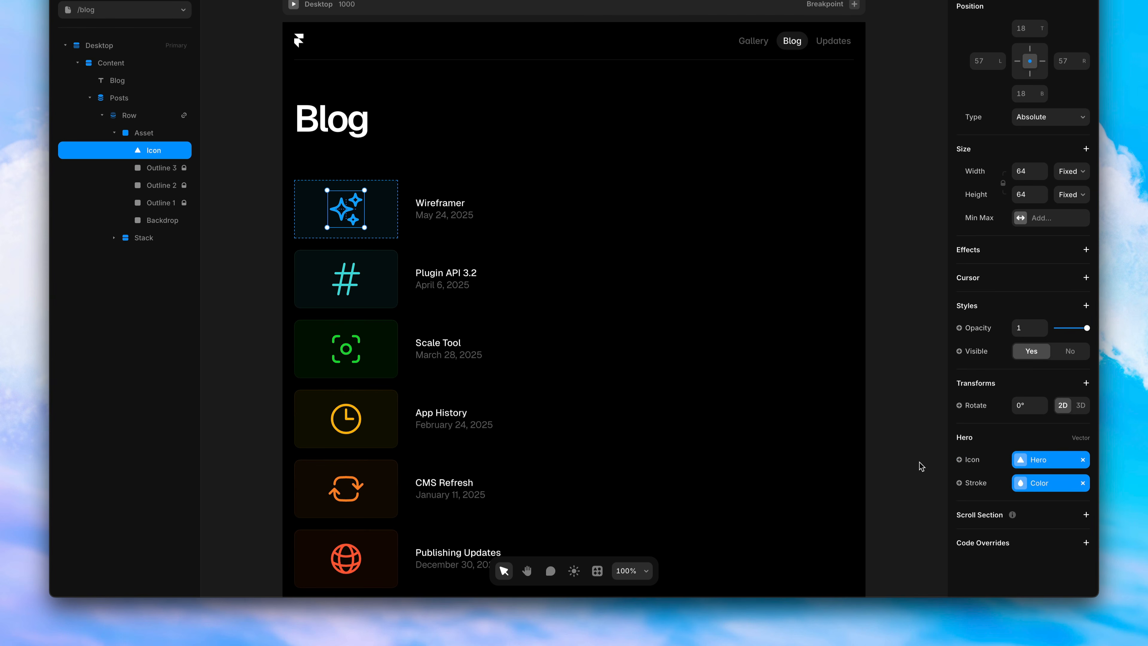
left_click(897, 412)
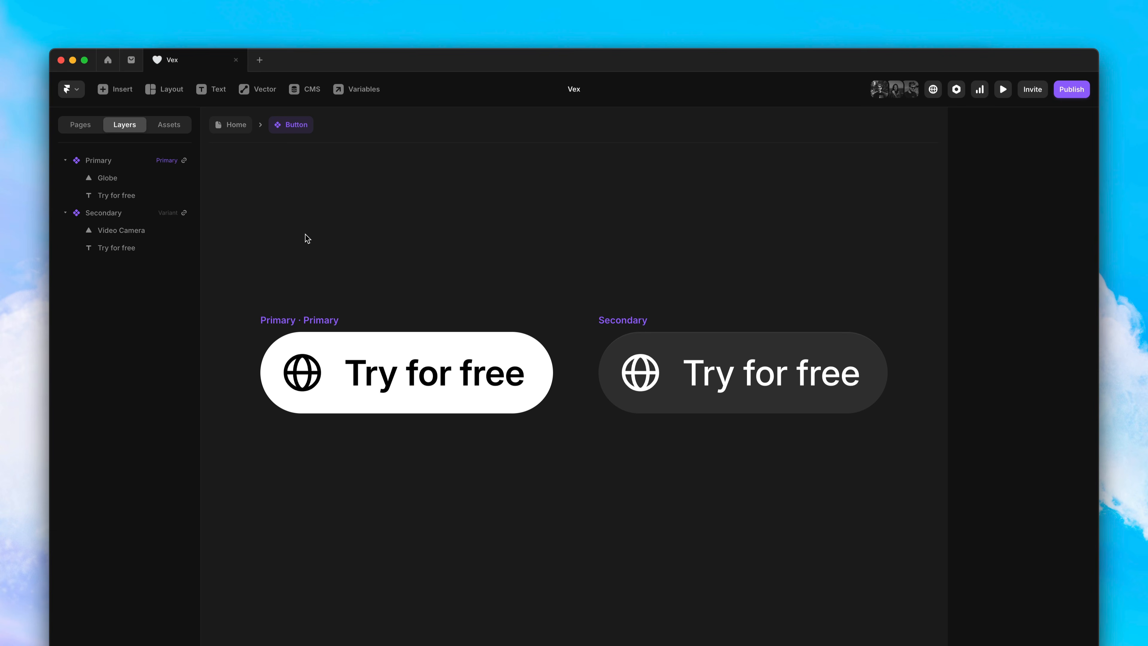
Examine the icon properties in the Button component's Primary and Secondary variants in the Vex project.
left_click(299, 374)
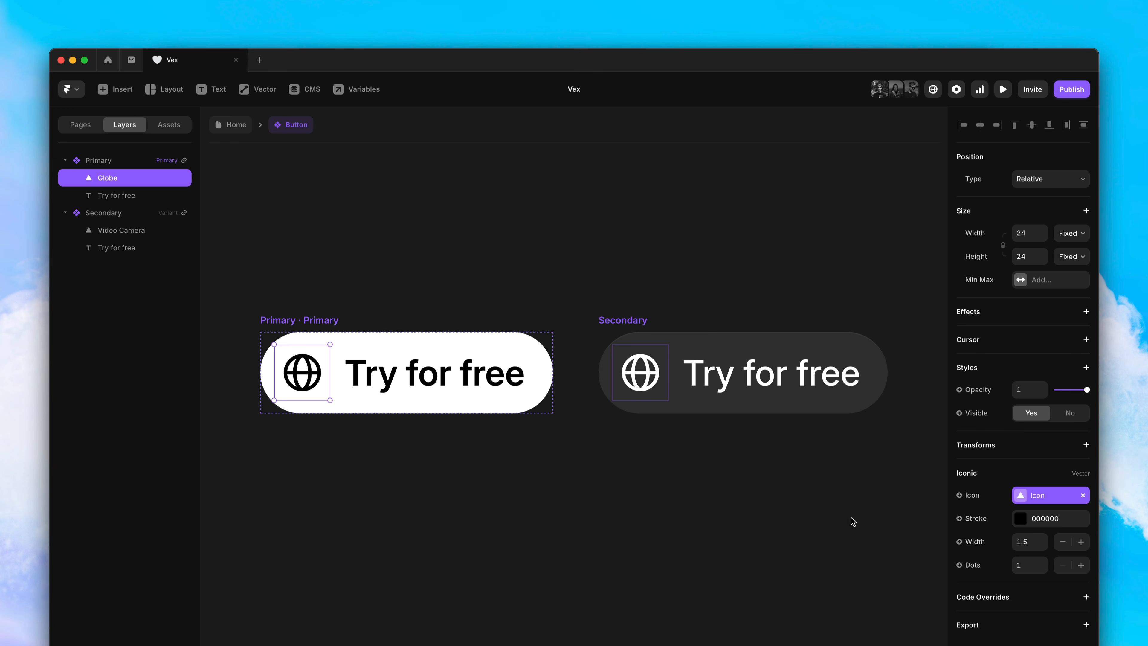
left_click(647, 385)
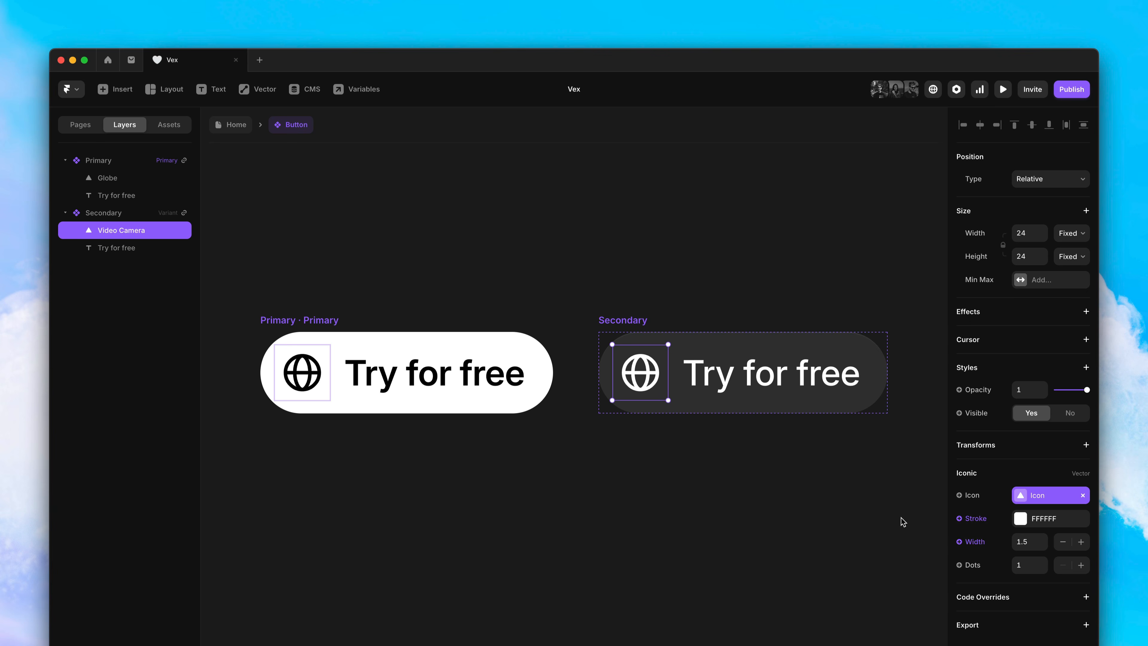
left_click(593, 460)
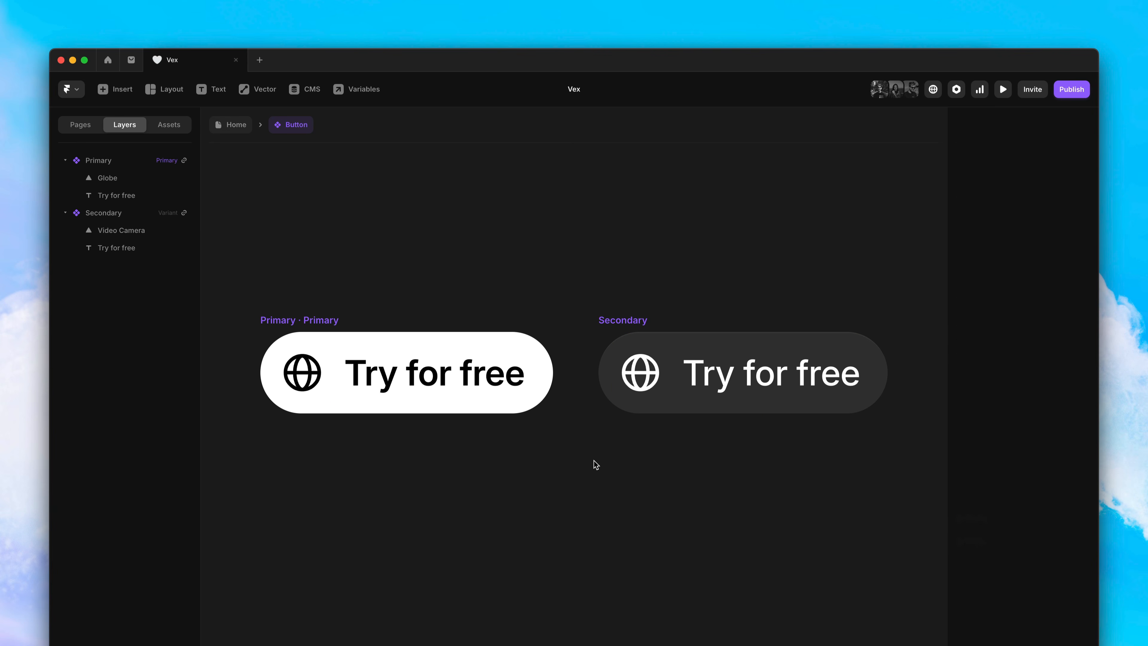
Set the Primary variant's globe icon Width to 1.75 and return to the Home page with nothing selected.
left_click(315, 386)
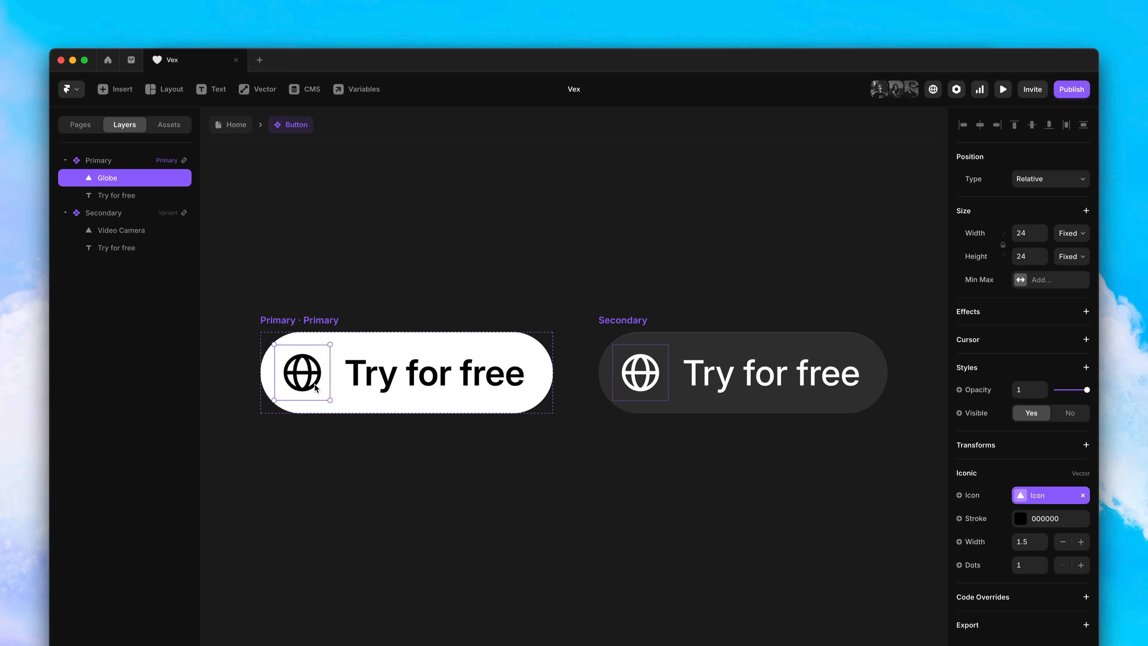
left_click(1027, 541)
key("Right")
type("7")
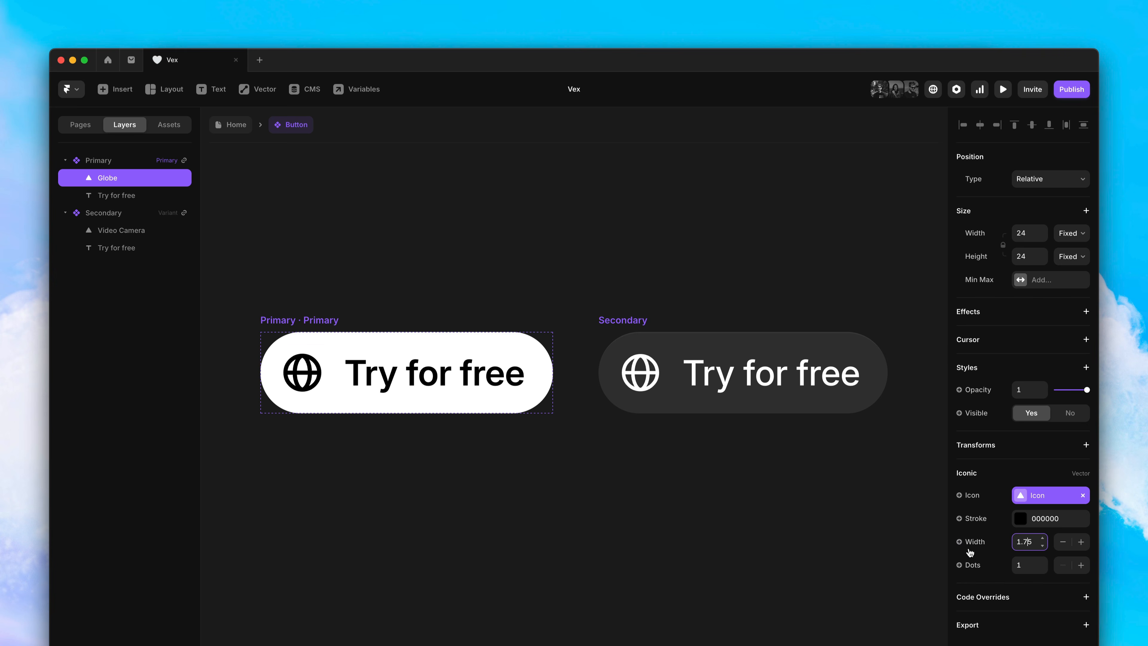
left_click(613, 488)
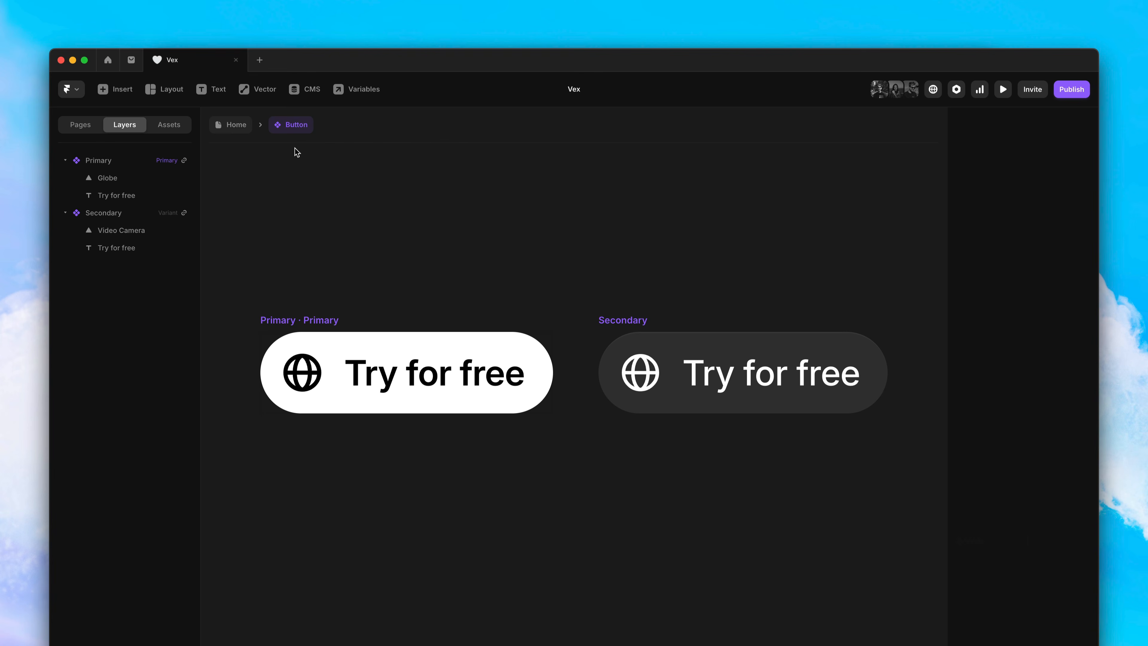
left_click(233, 134)
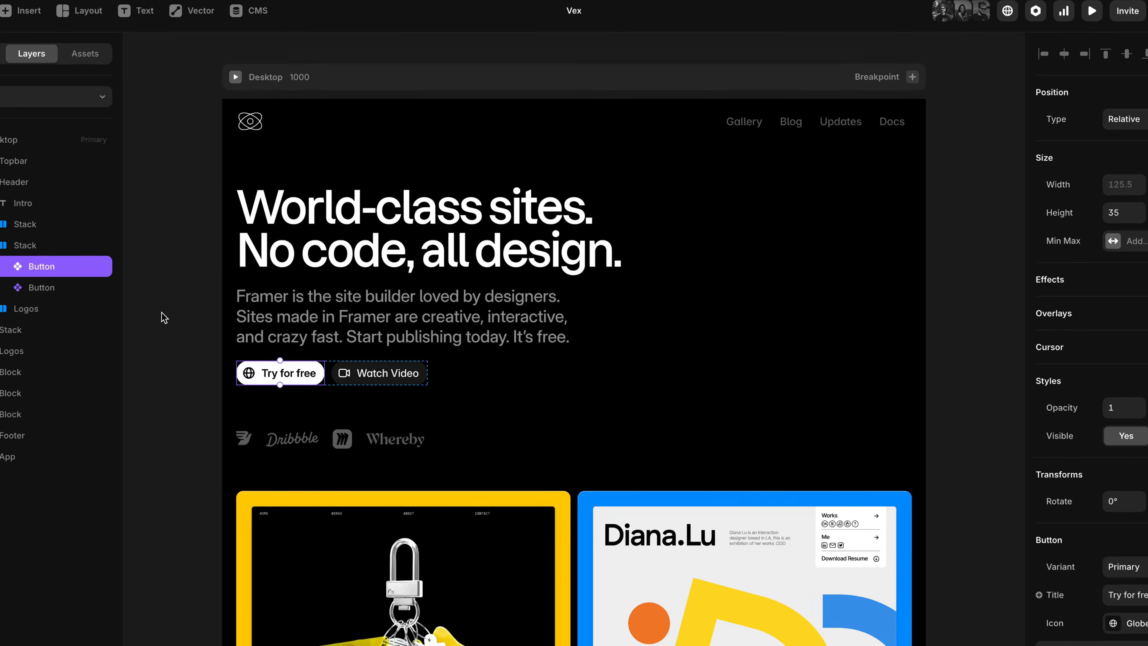
left_click(161, 312)
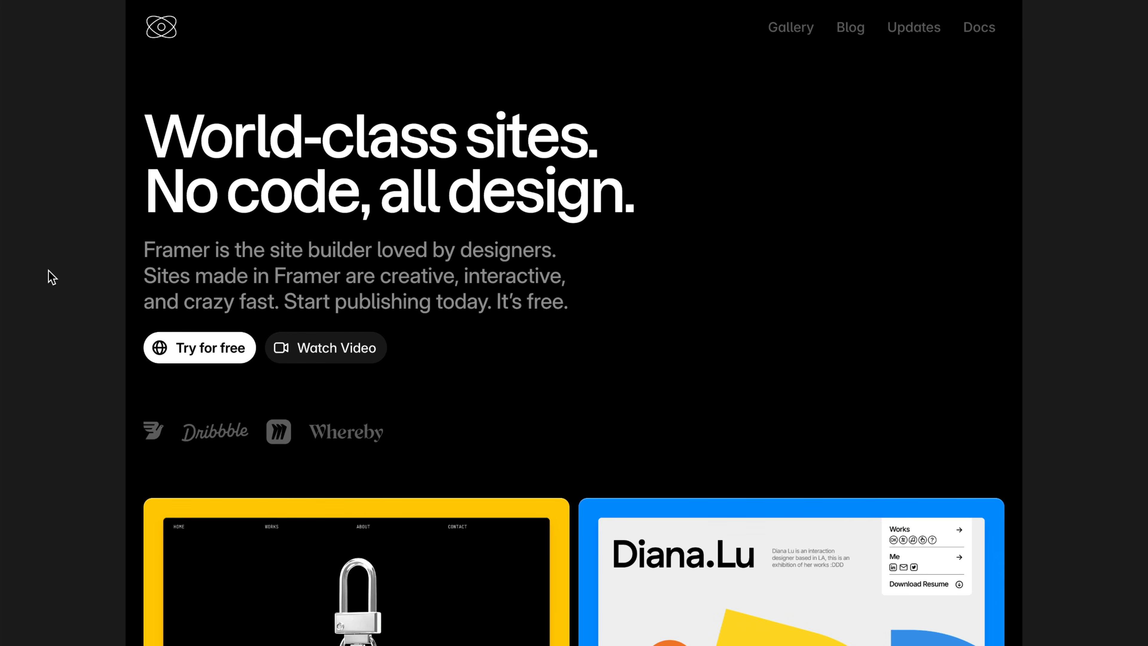